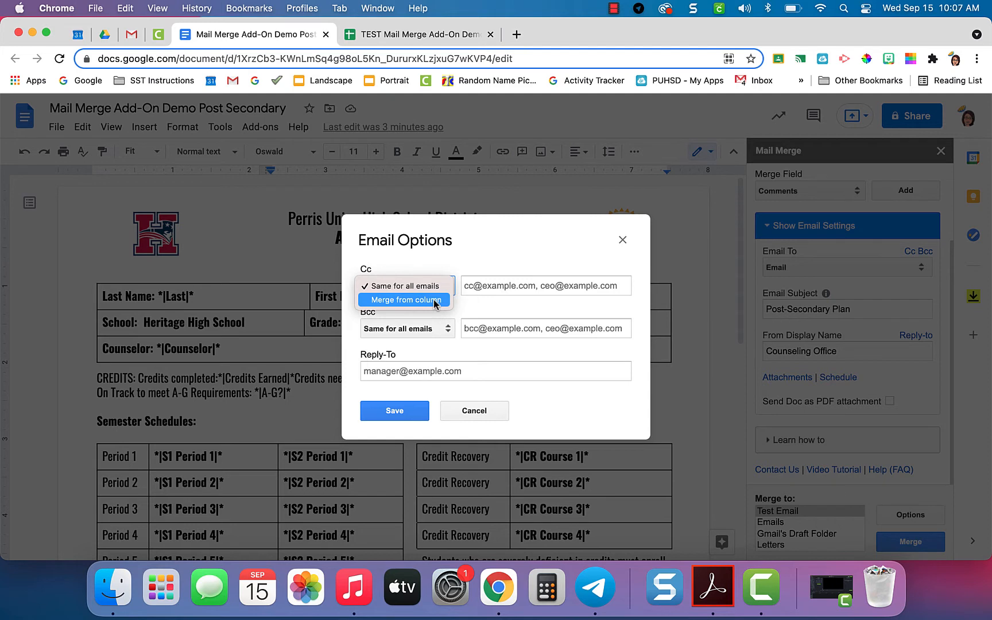
- Go to the Reply-To field in the email options and save the Cc, Bcc and Reply-To settings
left_click(436, 373)
left_click(437, 373)
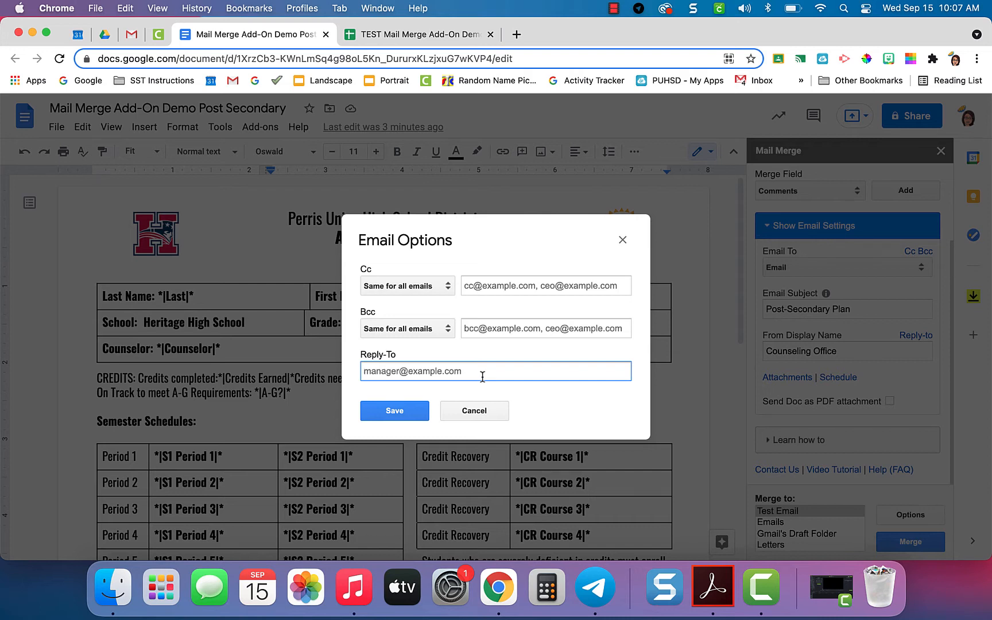
left_click(410, 415)
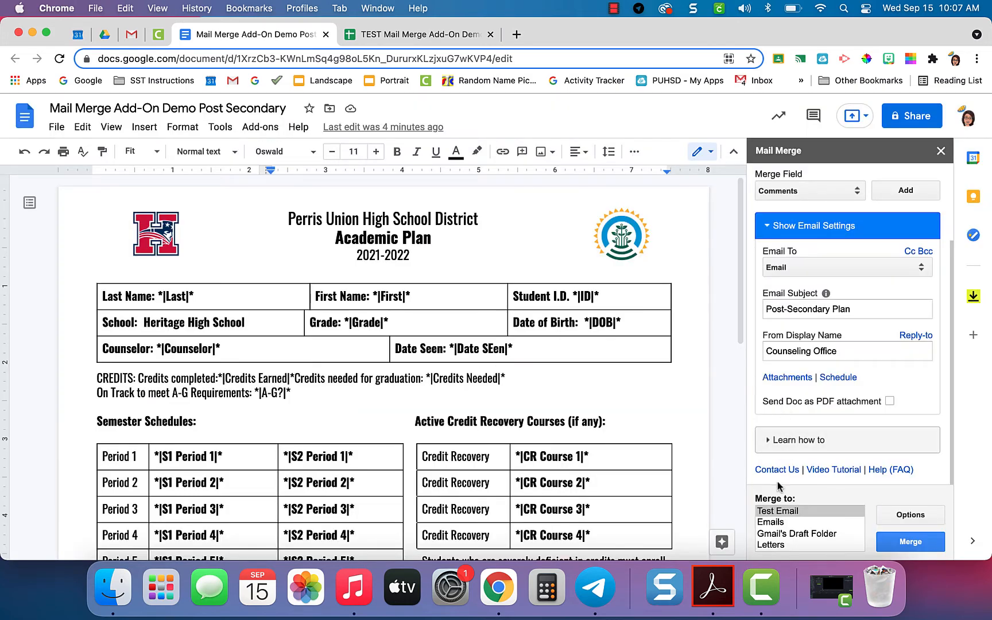
- Merge to Test Email and send the test message to the prefilled email address
left_click(775, 511)
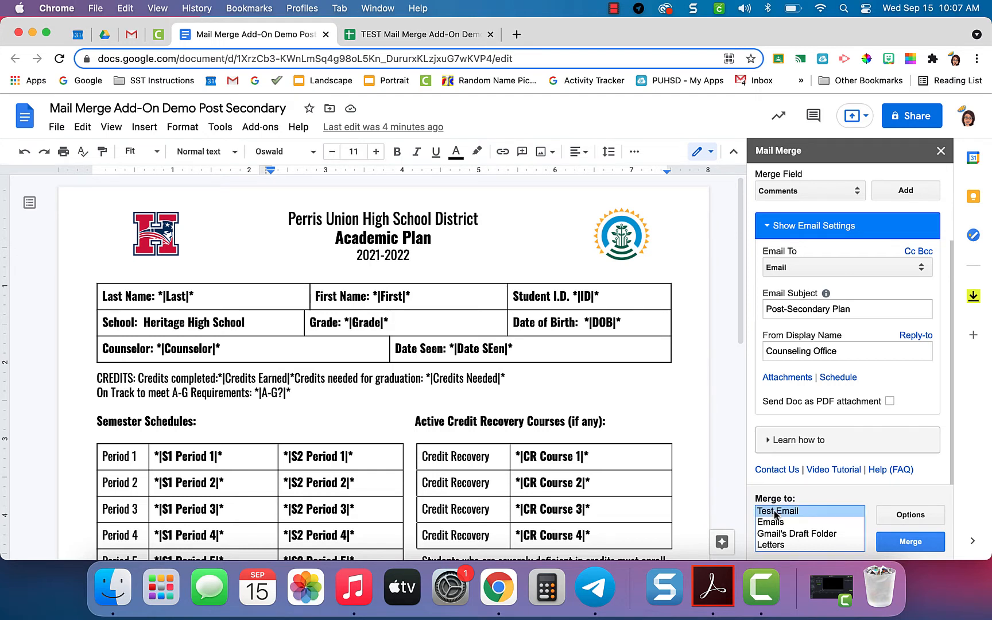
left_click(918, 543)
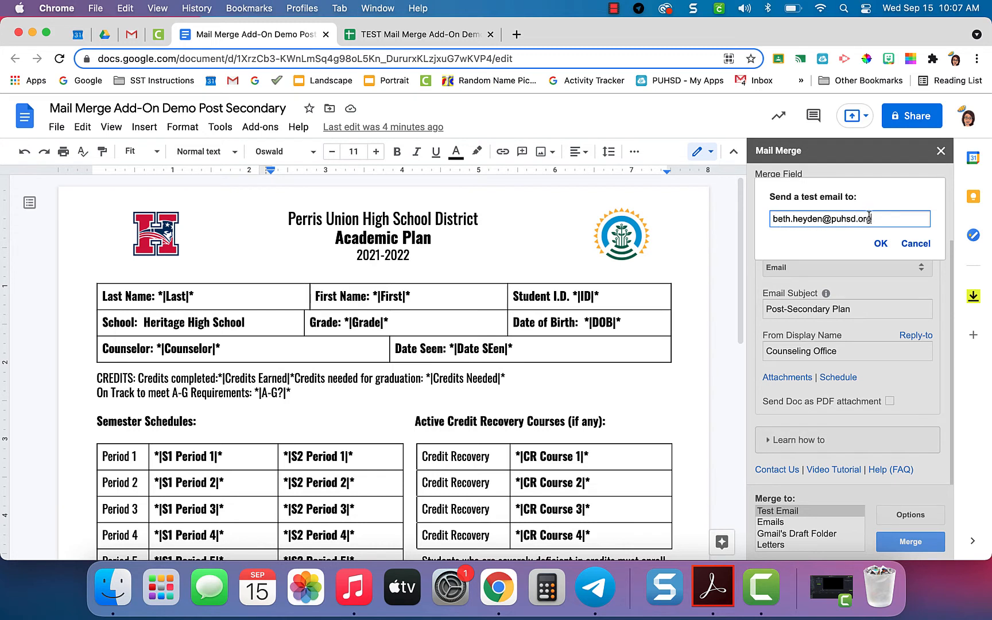
left_click(881, 245)
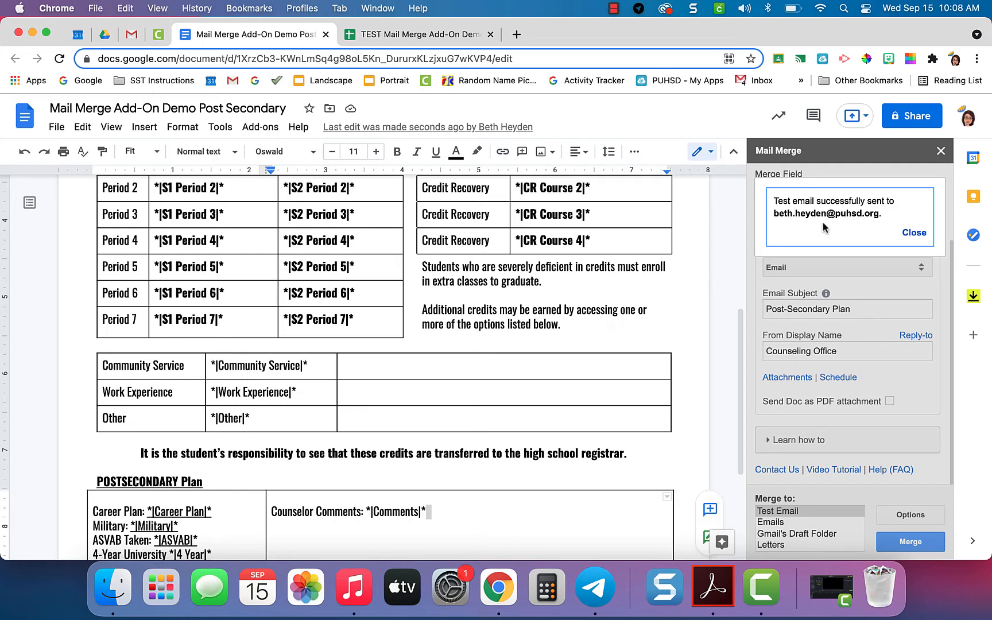
- Switch to Gmail, refresh the inbox and open the Post-Secondary Plan test email to examine its merged header, tables and counselor comments
left_click(132, 36)
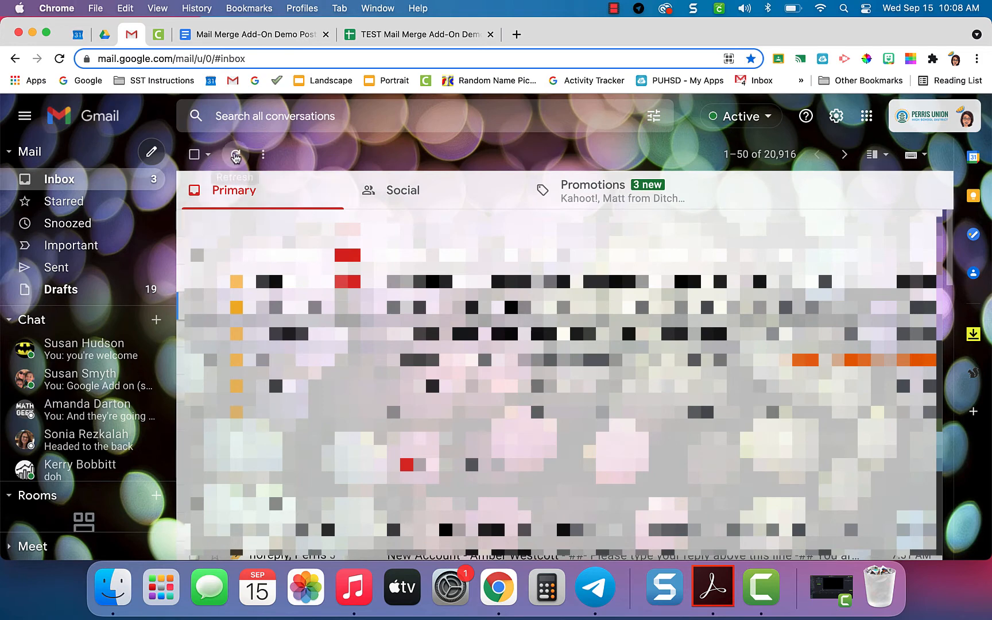
left_click(236, 155)
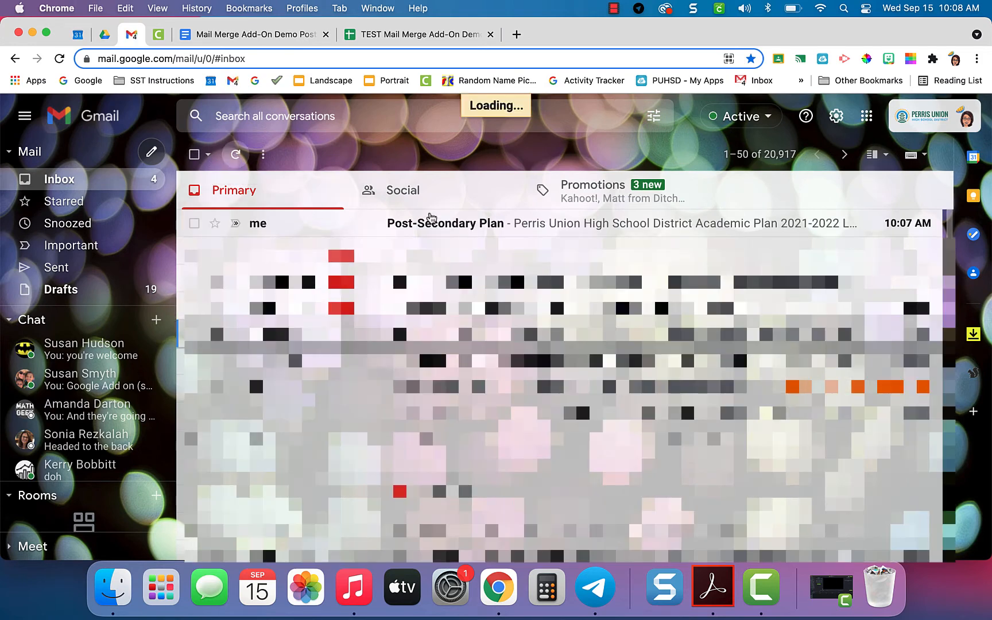
left_click(432, 222)
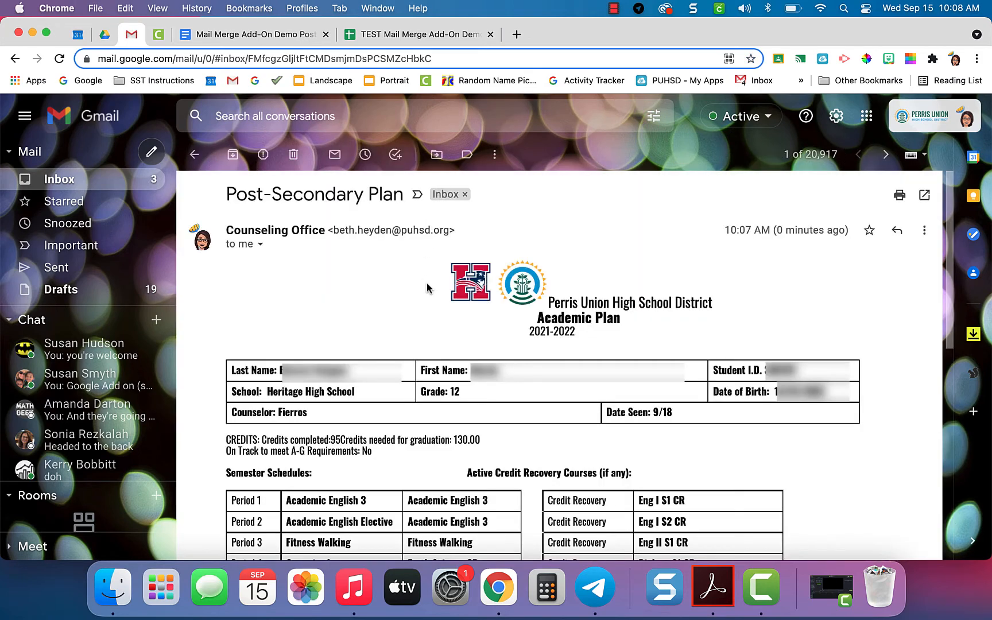
scroll(426, 287, "down", 2)
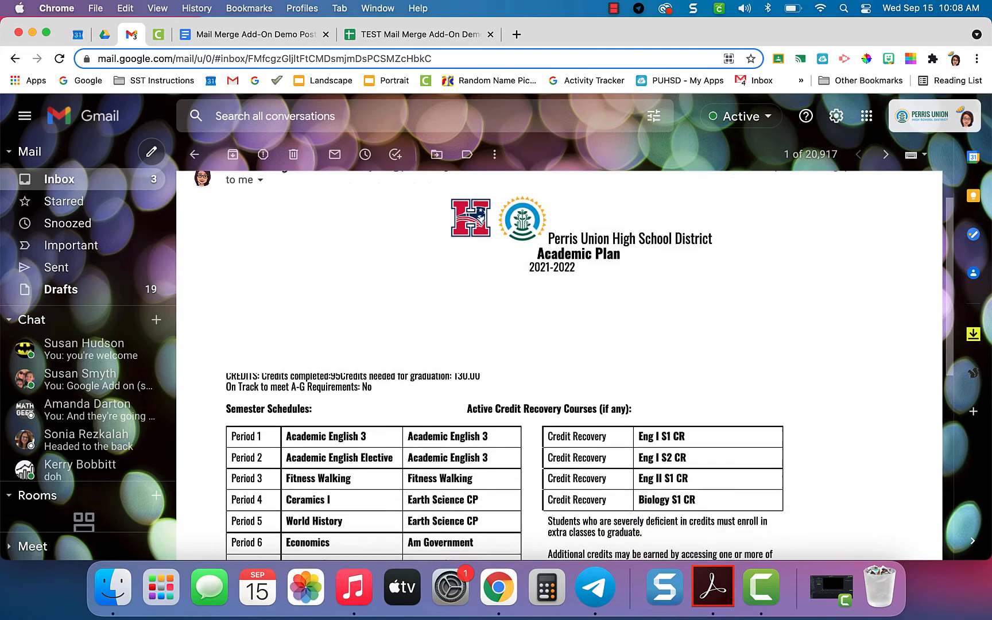
scroll(426, 282, "up", 1)
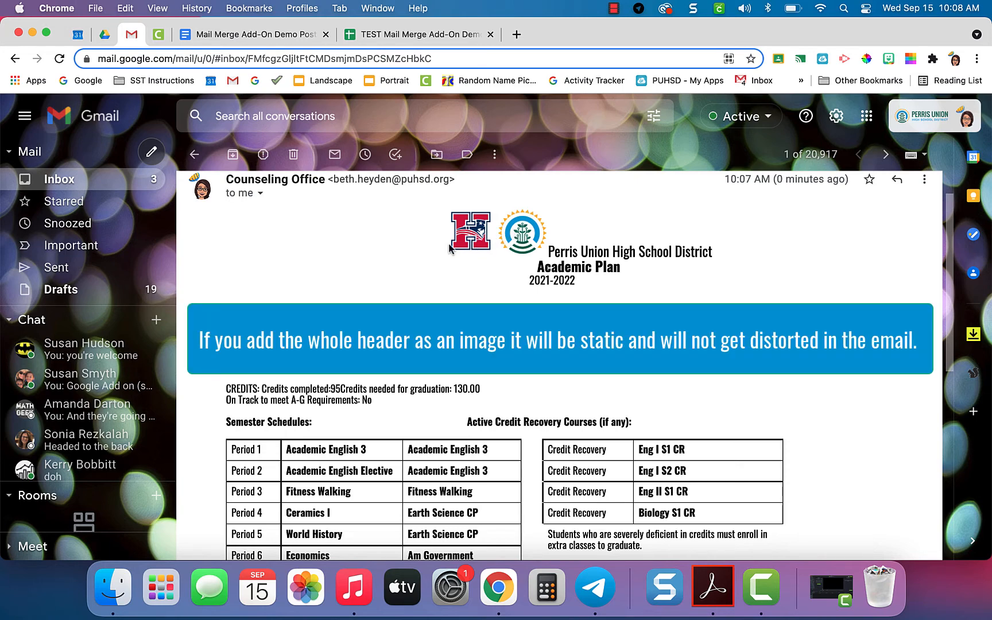
scroll(451, 248, "down", 5)
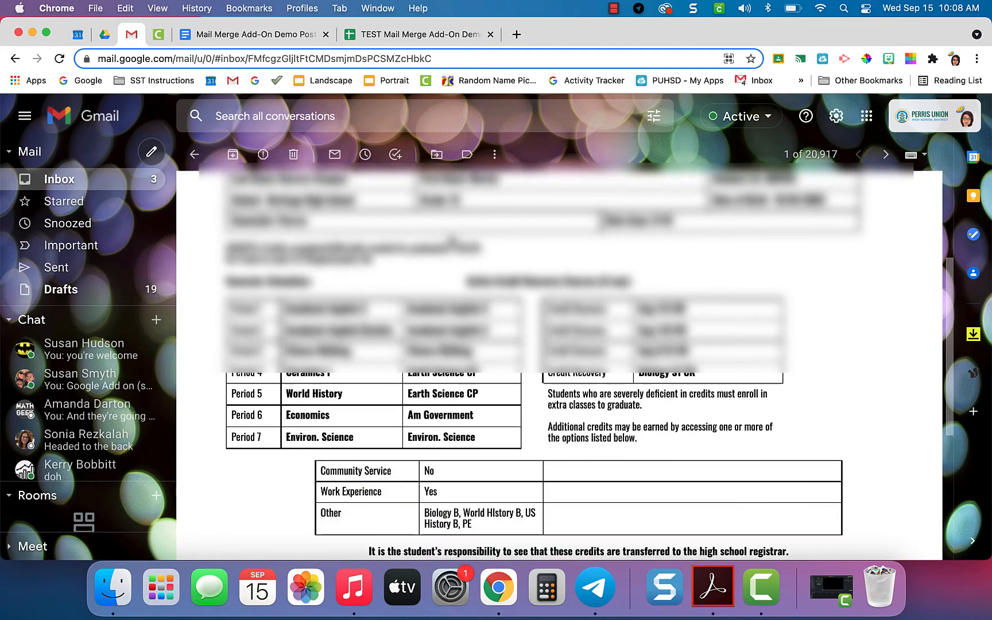
scroll(451, 241, "down", 8)
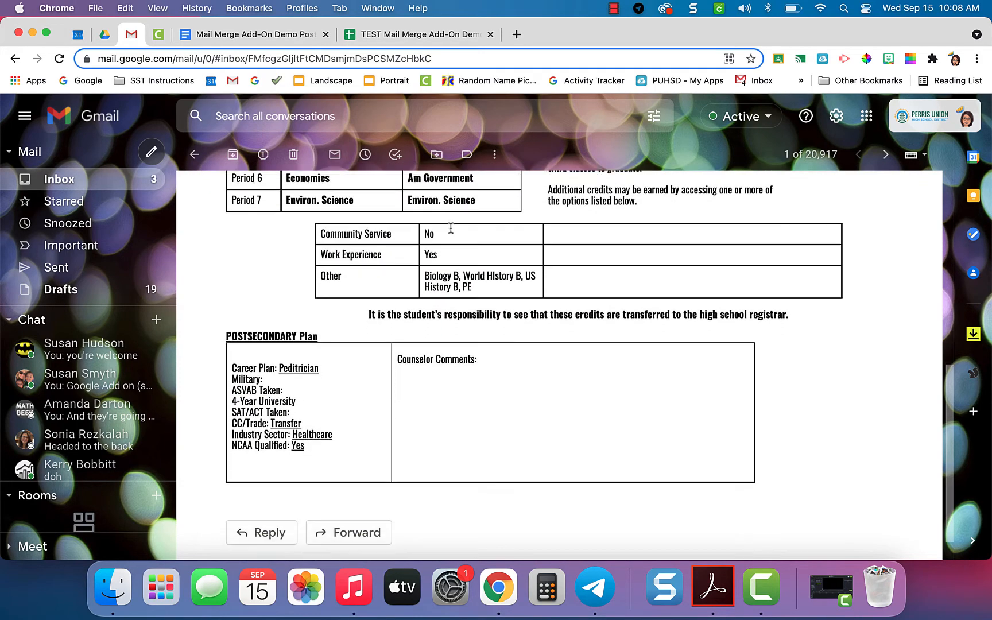
scroll(451, 228, "down", 1)
scroll(450, 228, "up", 2)
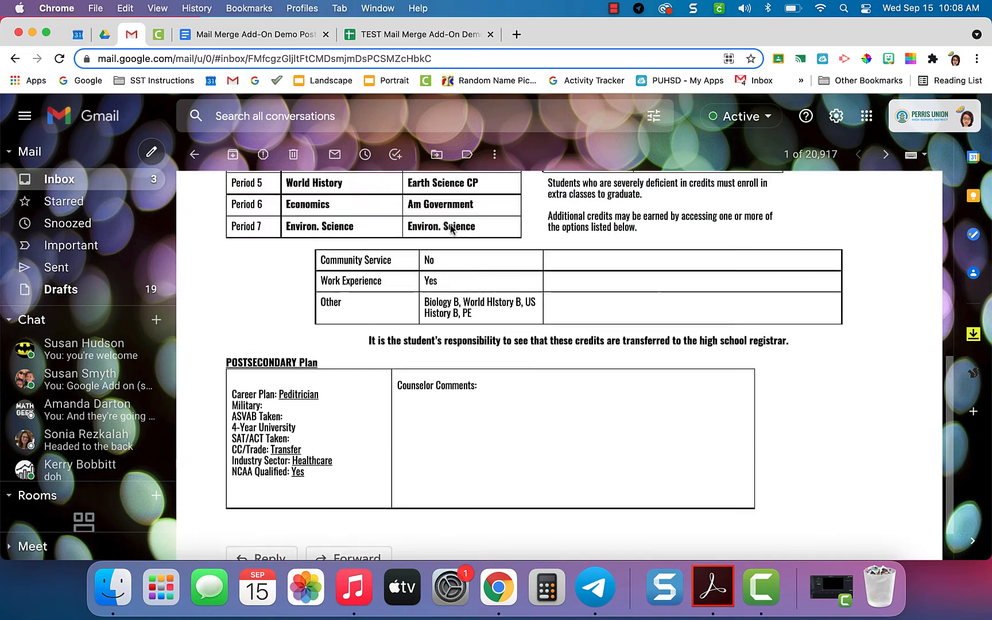
scroll(451, 228, "up", 14)
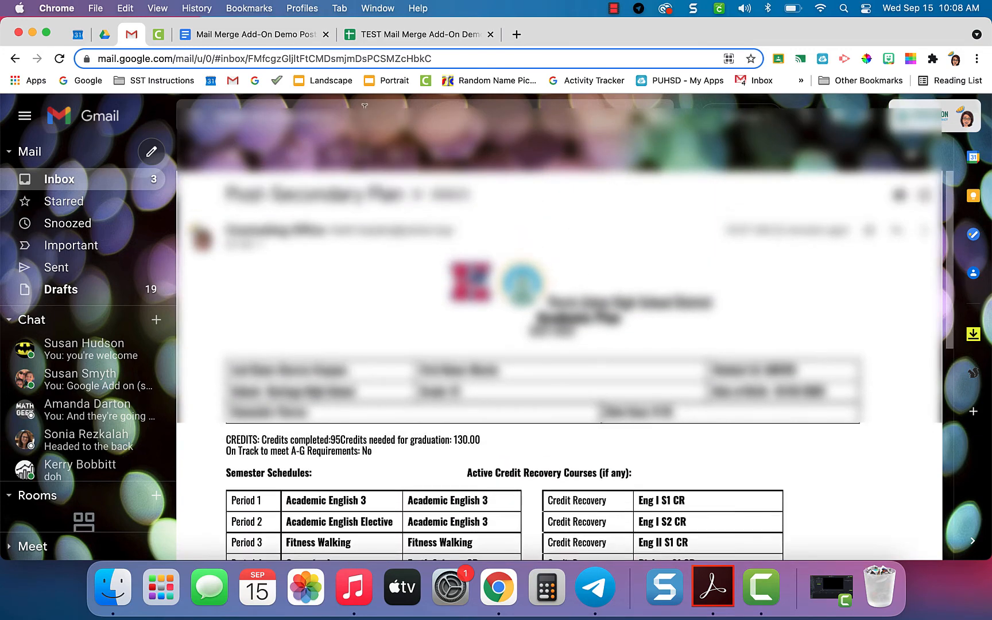
- Return to the Google Docs template, dismiss the test email notice and collapse the email settings
left_click(286, 37)
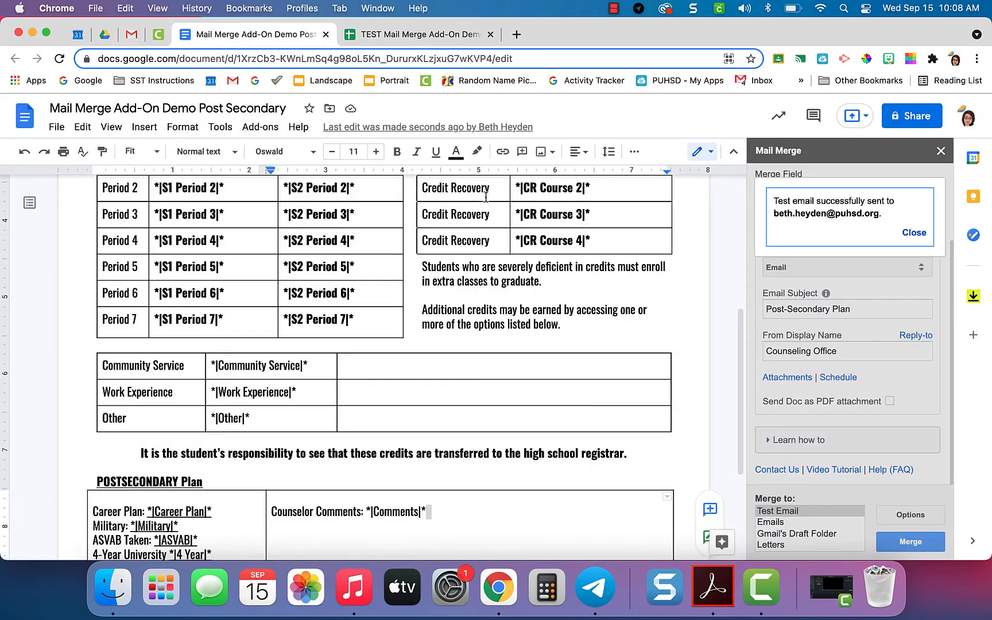
left_click(915, 233)
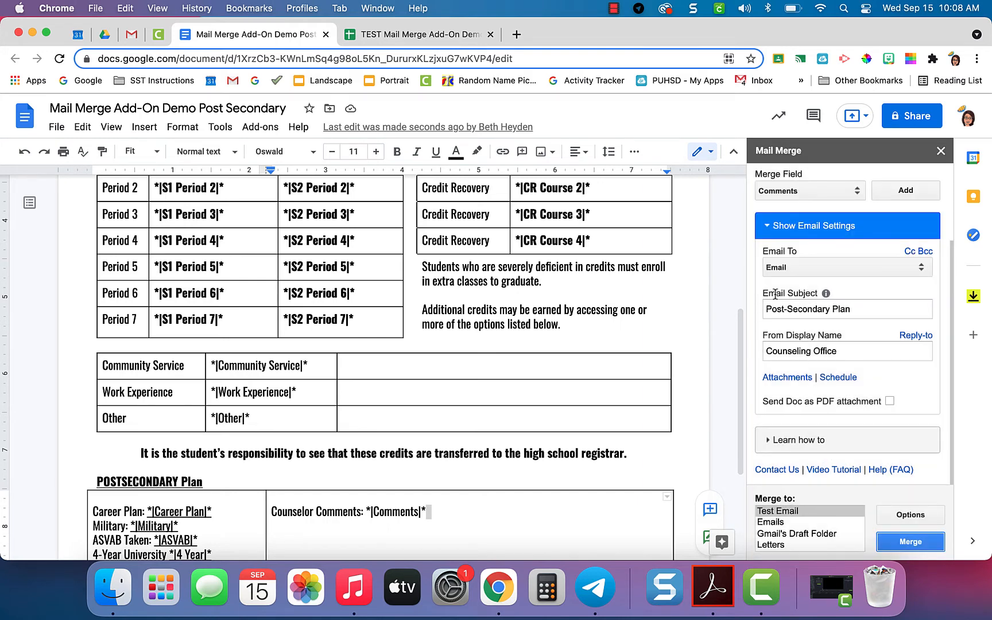
left_click(768, 226)
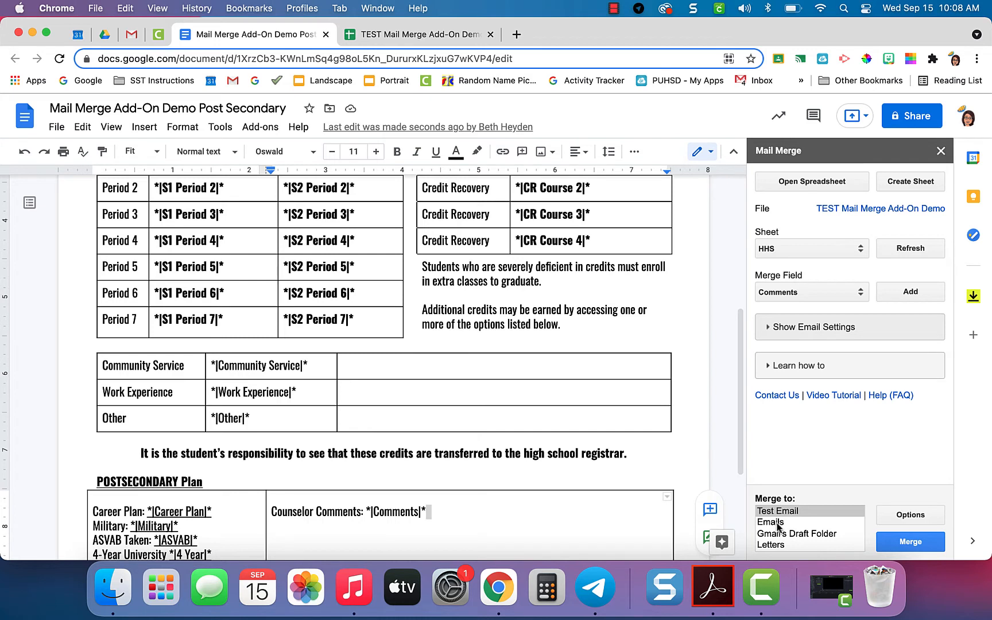
left_click(777, 523)
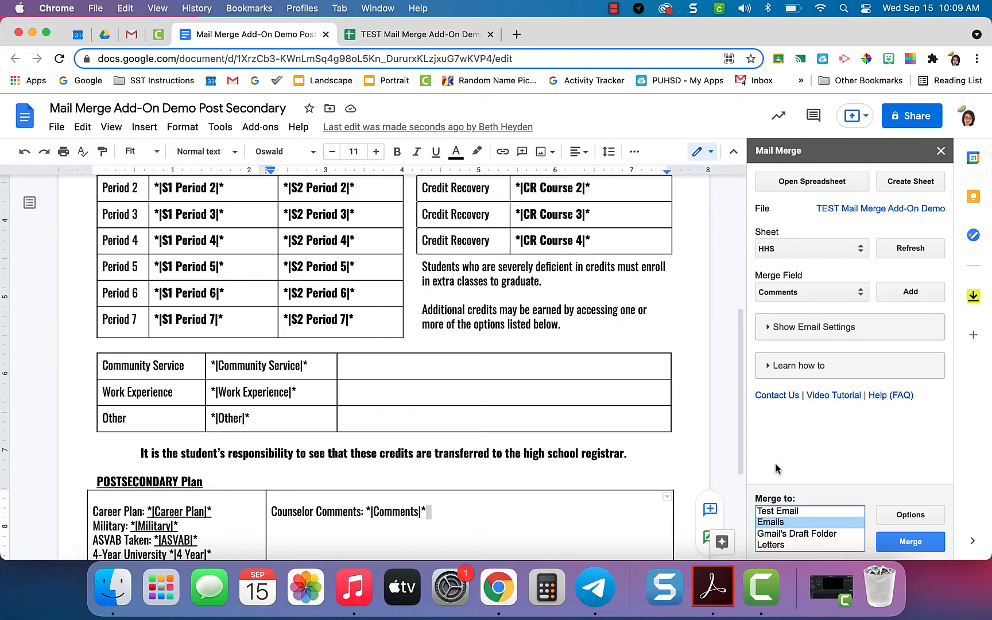
left_click(785, 534)
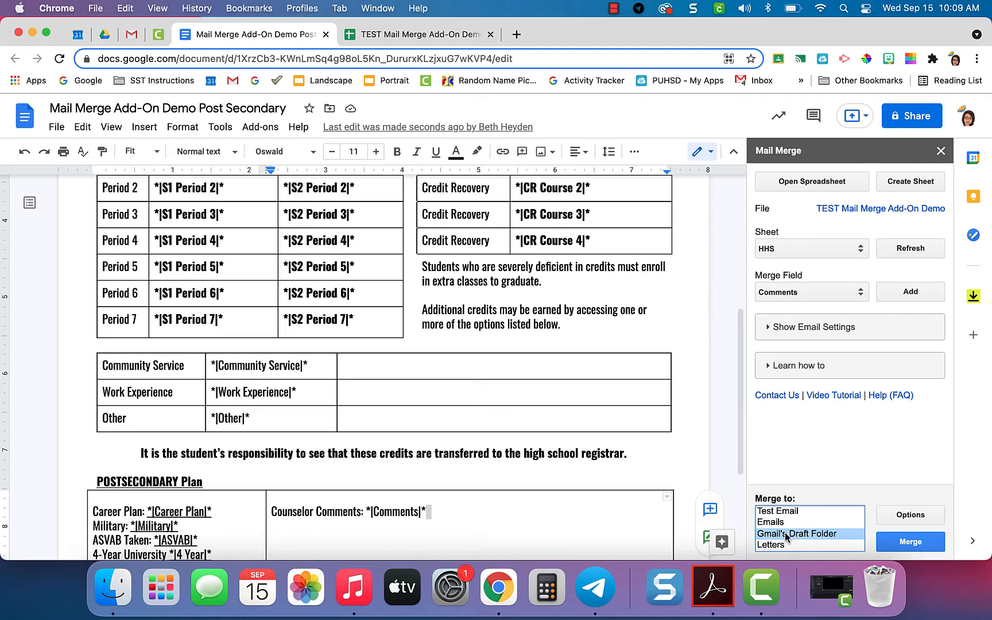
left_click(901, 543)
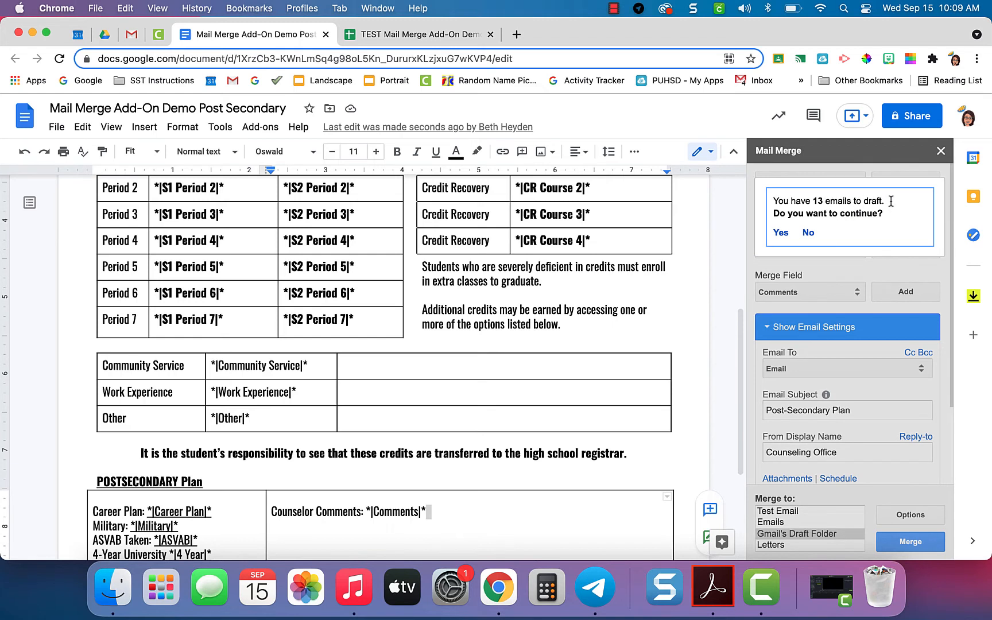
left_click(808, 234)
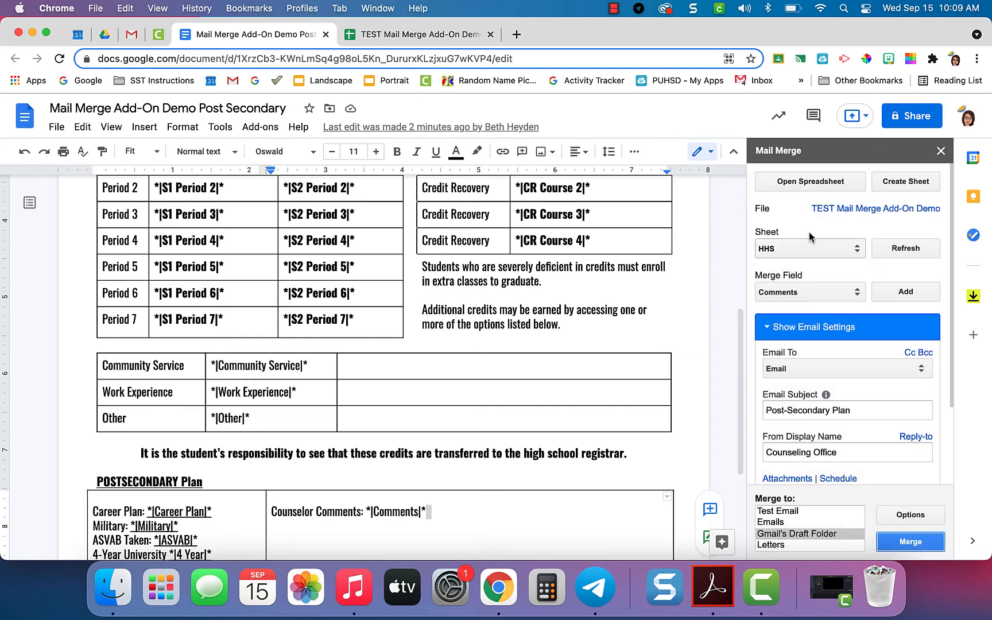
- Choose Letters as the merge output and check the Track Merged Rows choices in the merge options
left_click(799, 543)
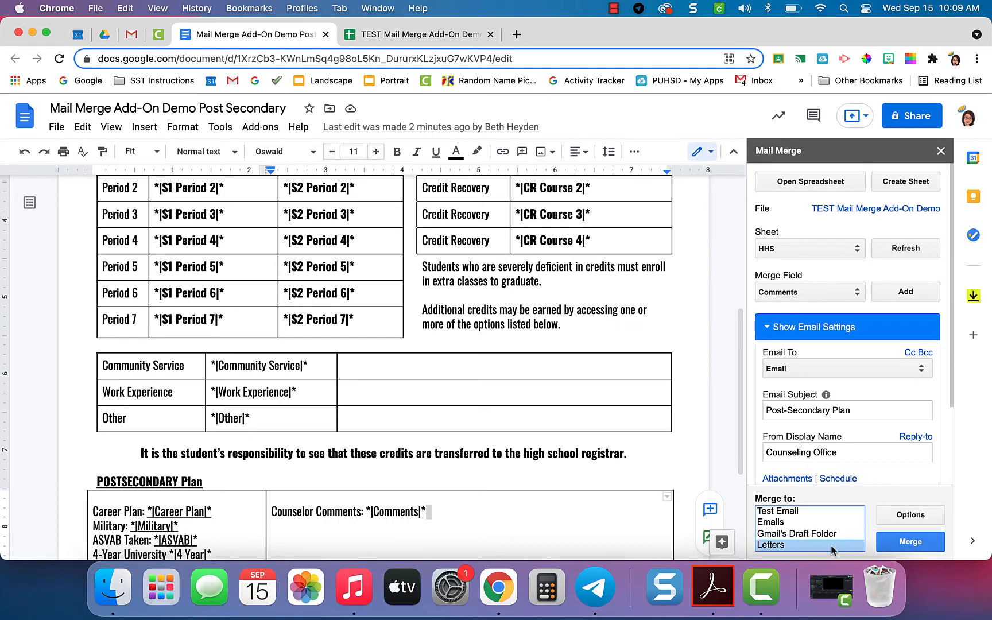
left_click(898, 516)
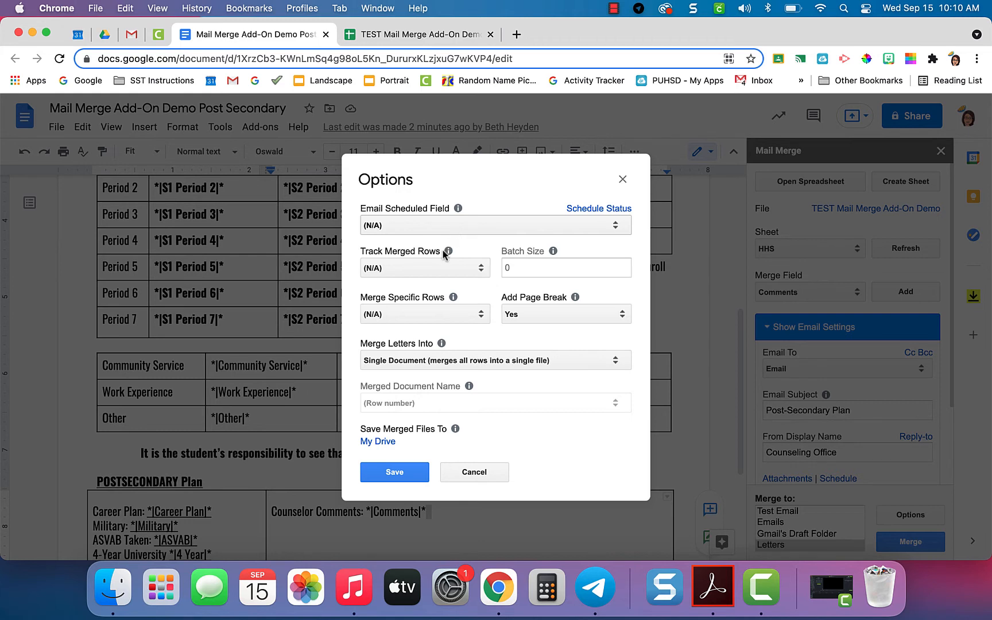
left_click(481, 270)
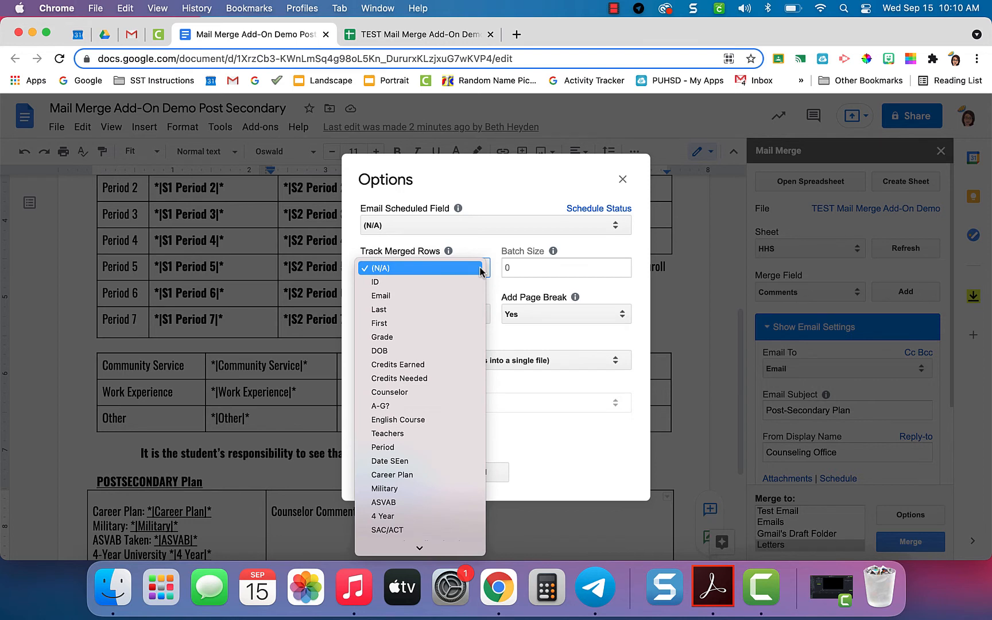
left_click(480, 268)
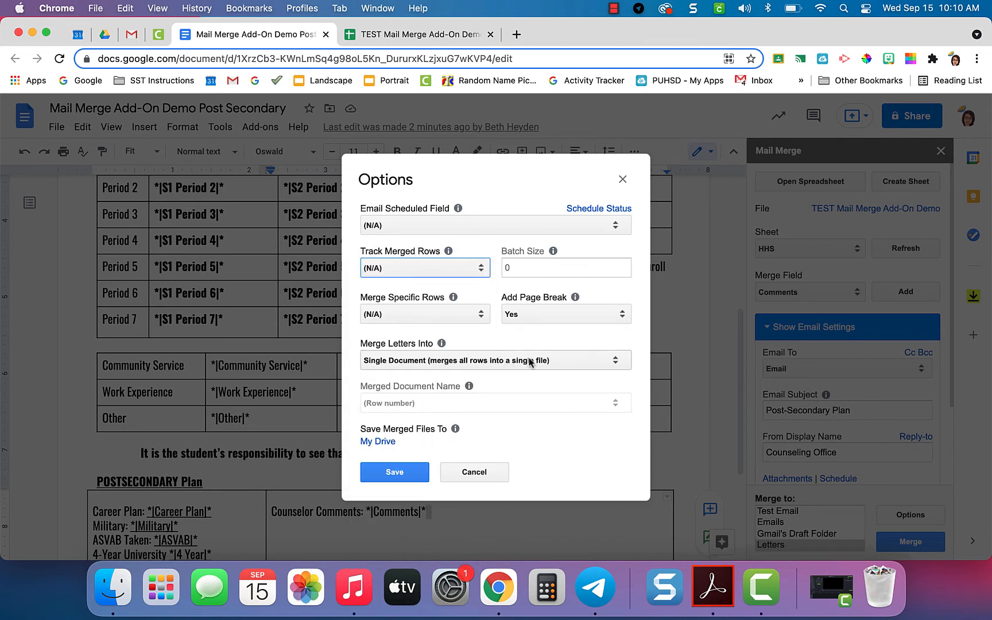
- Merge the letters into Multiple Documents, a file for every row, and name each merged document by the ID field
left_click(586, 366)
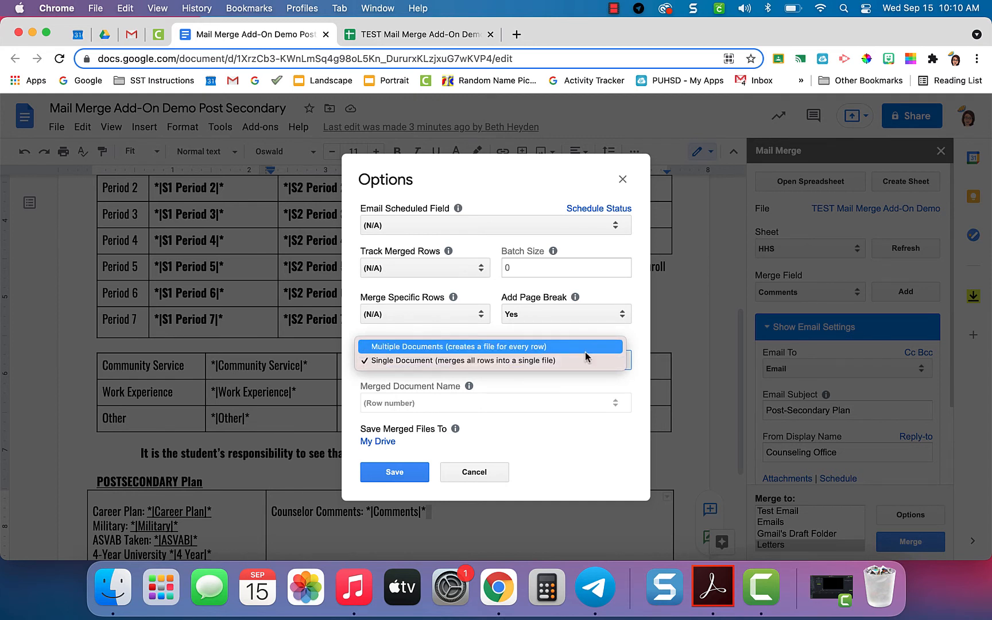
left_click(586, 350)
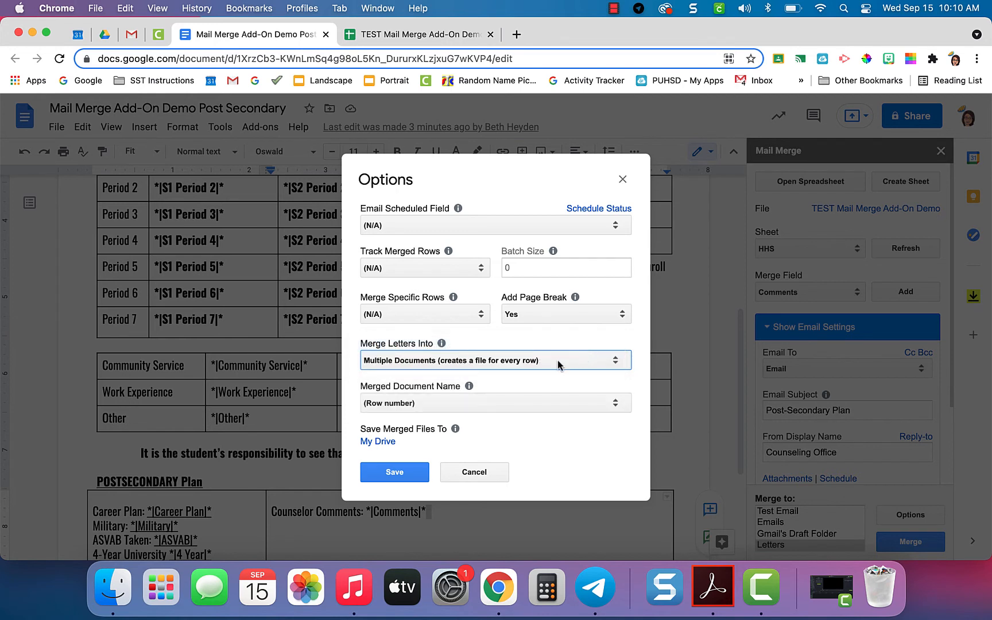
left_click(451, 404)
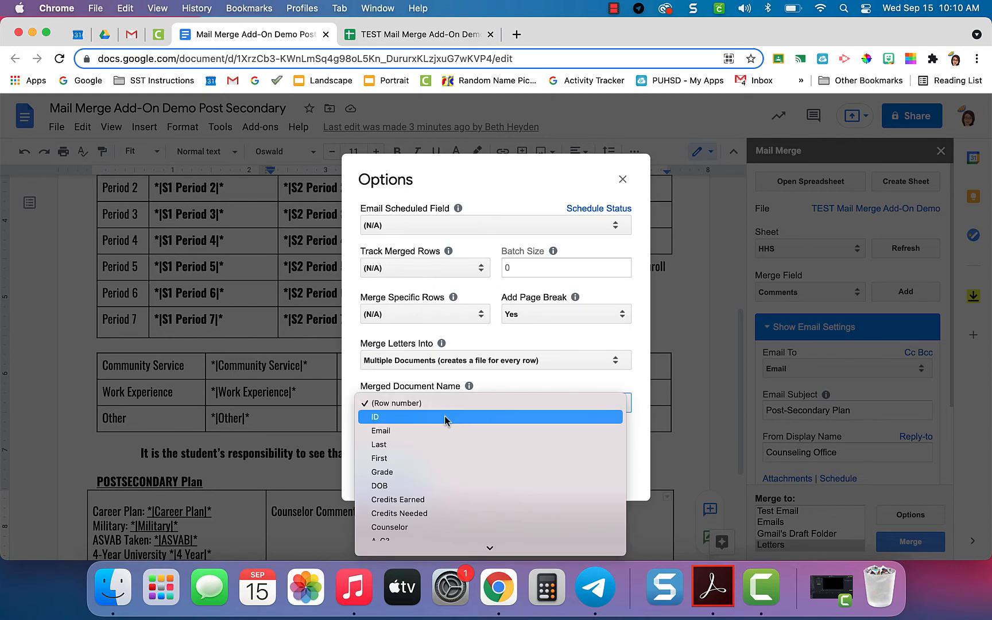
left_click(444, 415)
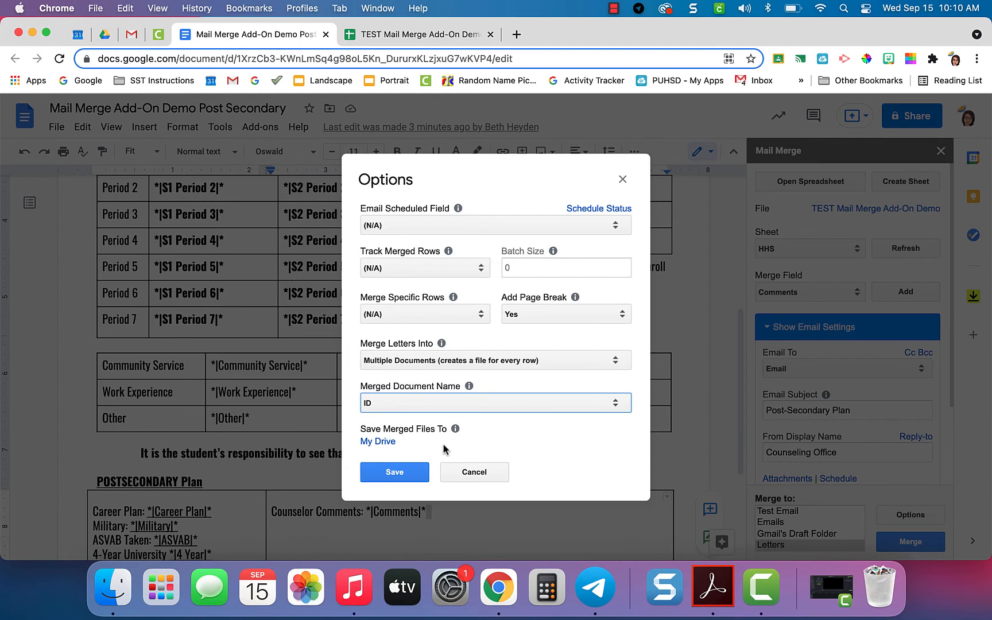
- Set the merged files' save location to the 11th Grade folder inside HHS 2021-2022 Understanding Your FAFSA Docs, and save the merge options
left_click(387, 443)
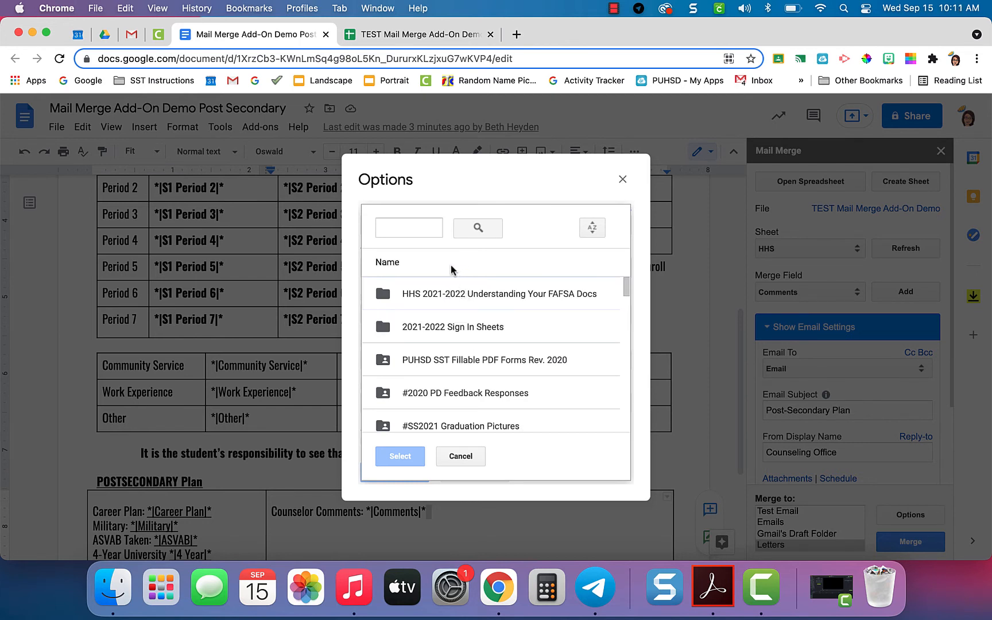
double_click(427, 295)
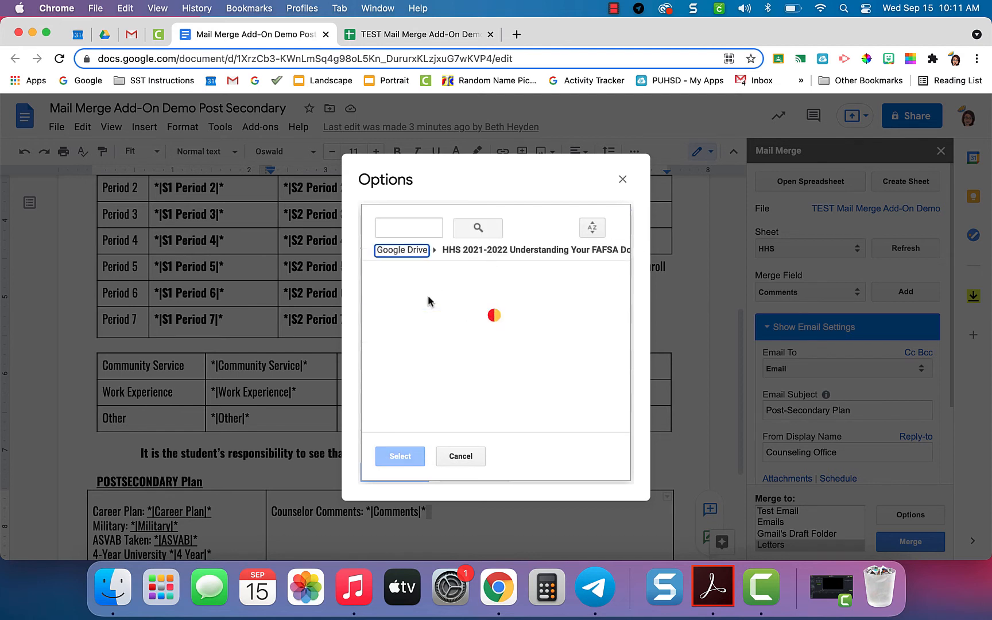
left_click(427, 308)
double_click(426, 310)
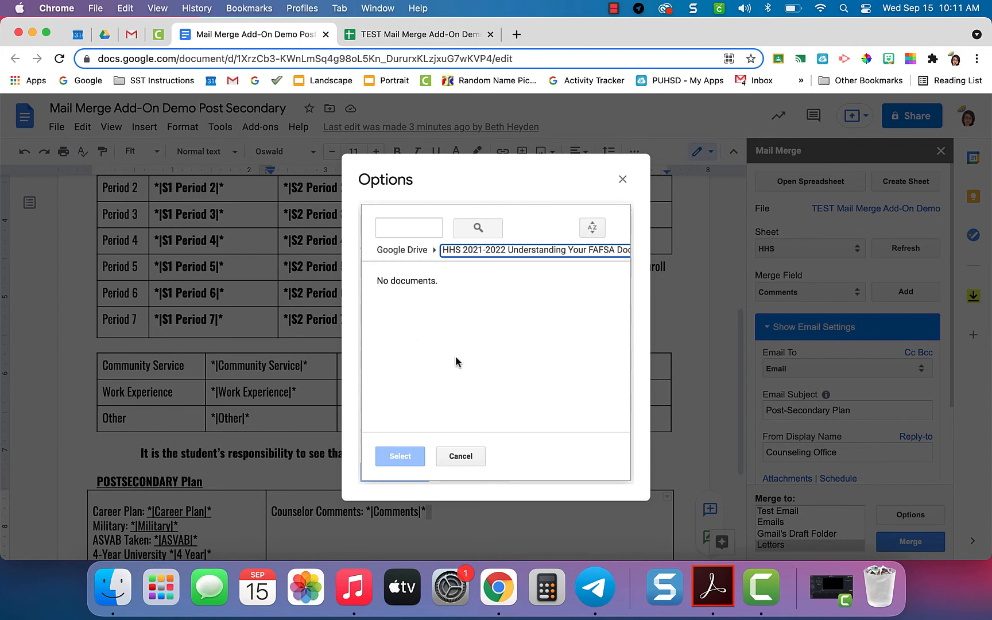
left_click(485, 283)
left_click(496, 257)
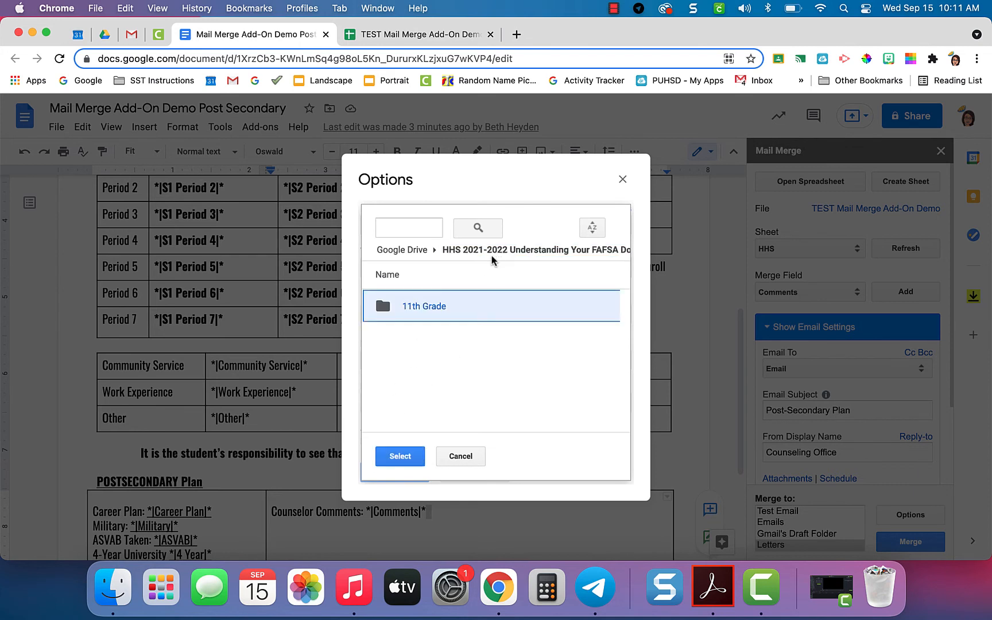
left_click(400, 457)
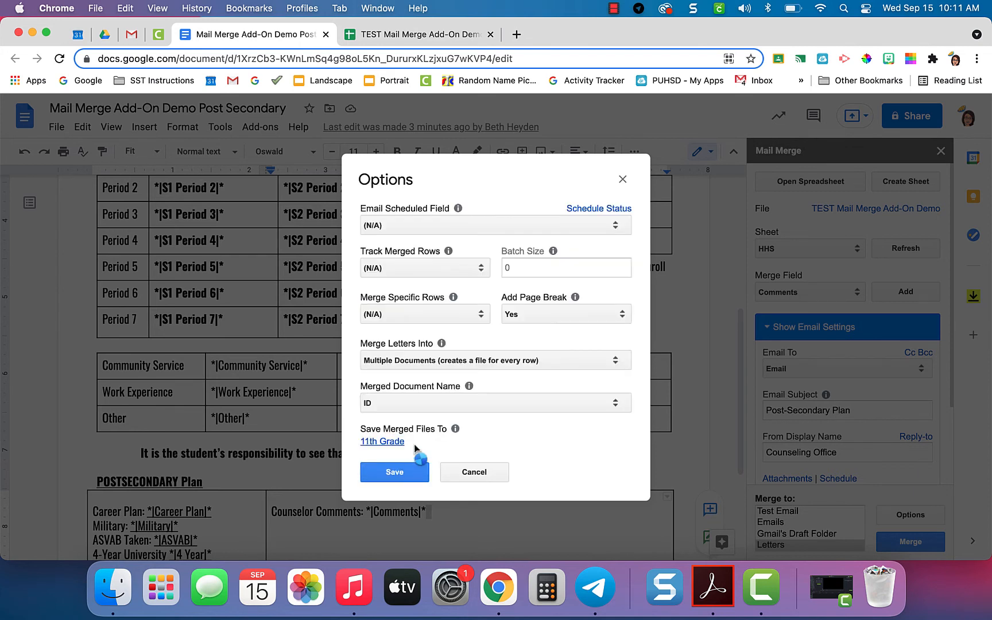
left_click(395, 473)
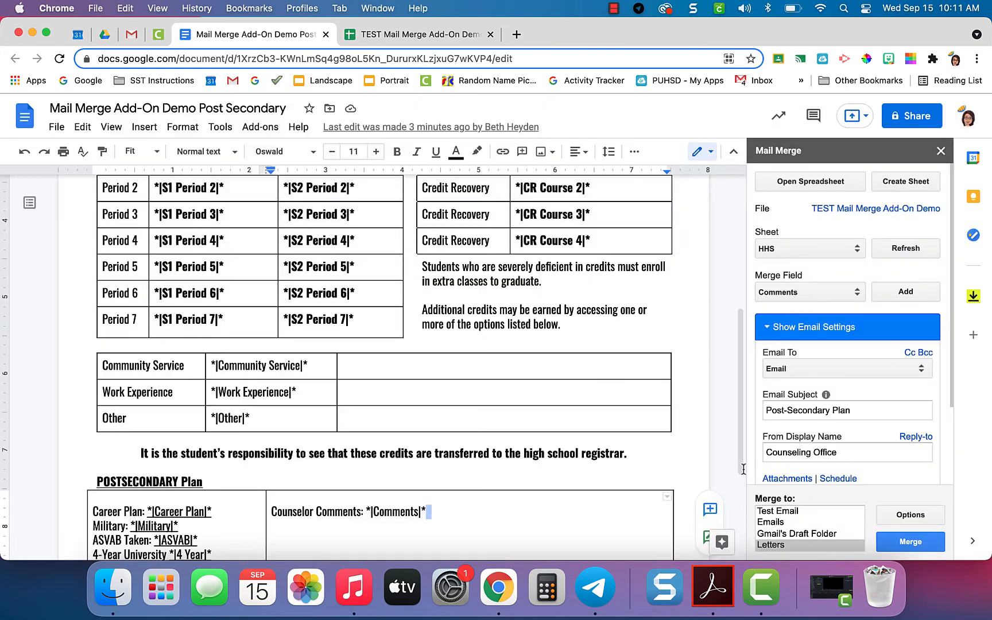
- Merge the letters with the saved options and agree to continue
left_click(896, 541)
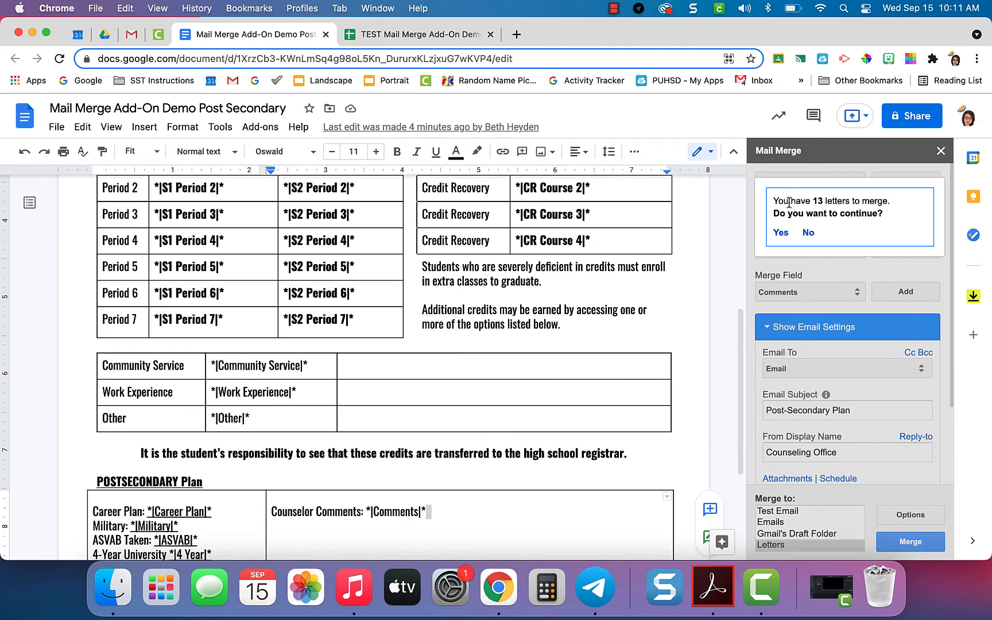
left_click(780, 233)
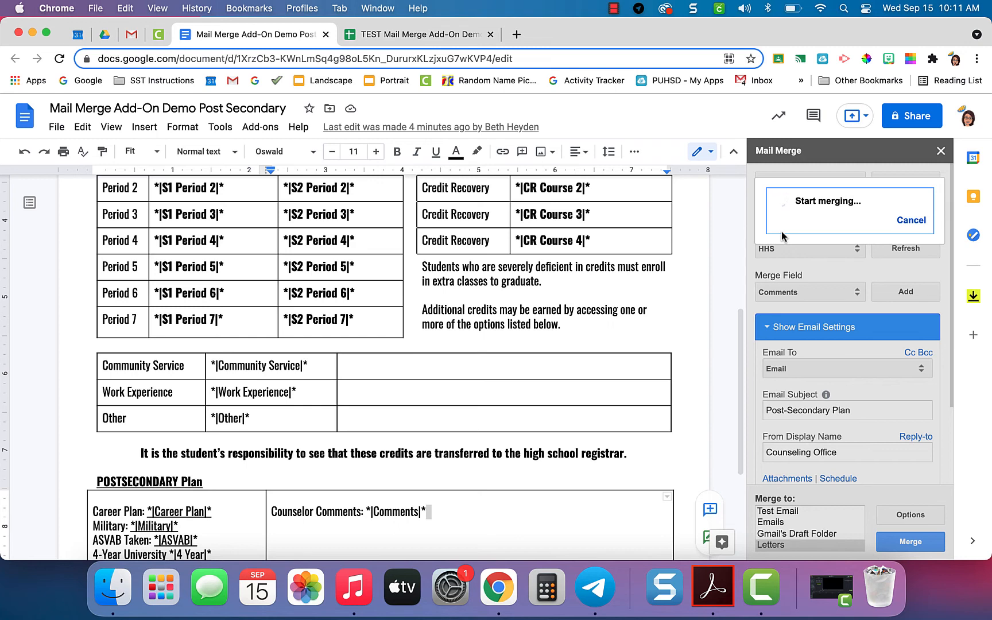
- Switch to Google Drive, open the 11th Grade folder and open the first merged document in it
left_click(106, 38)
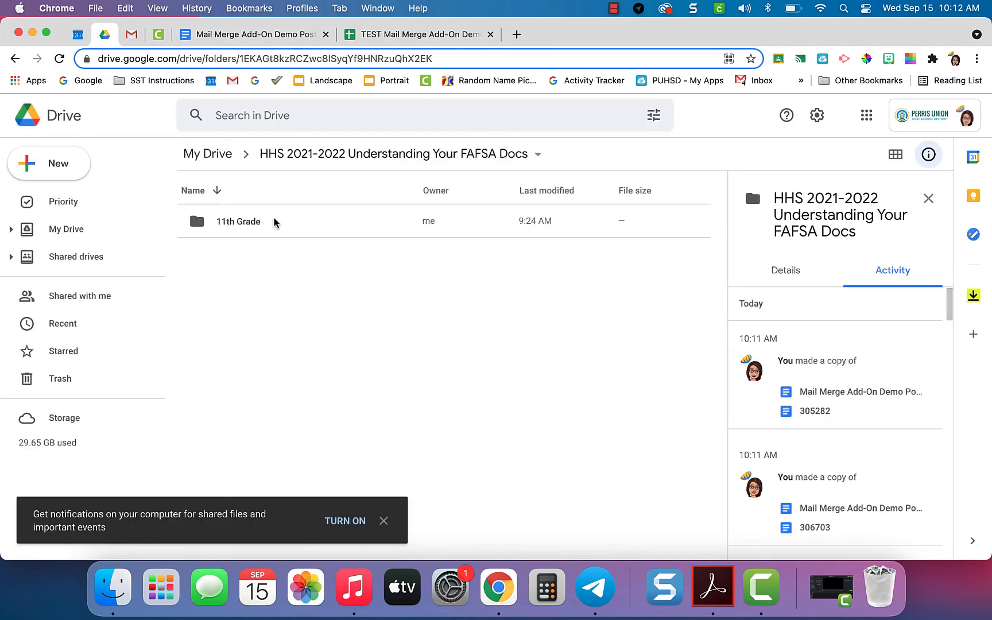
left_click(276, 222)
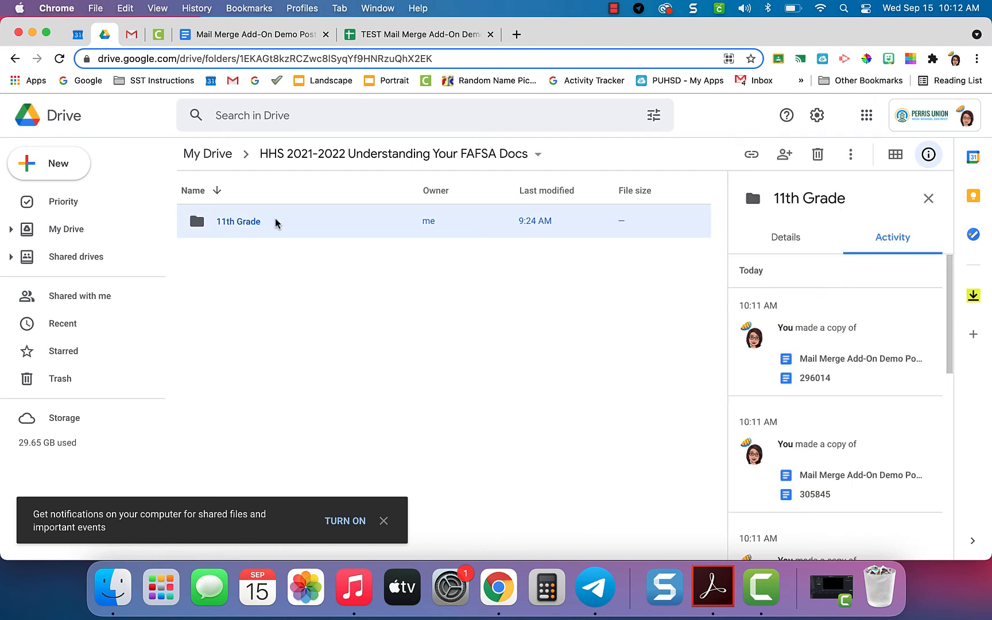
double_click(275, 222)
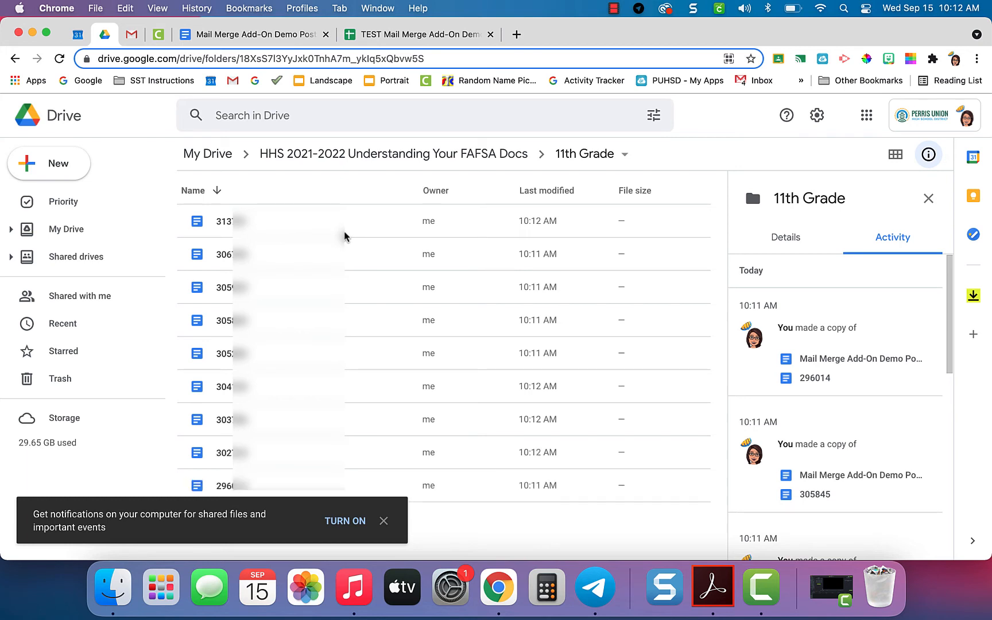
double_click(344, 236)
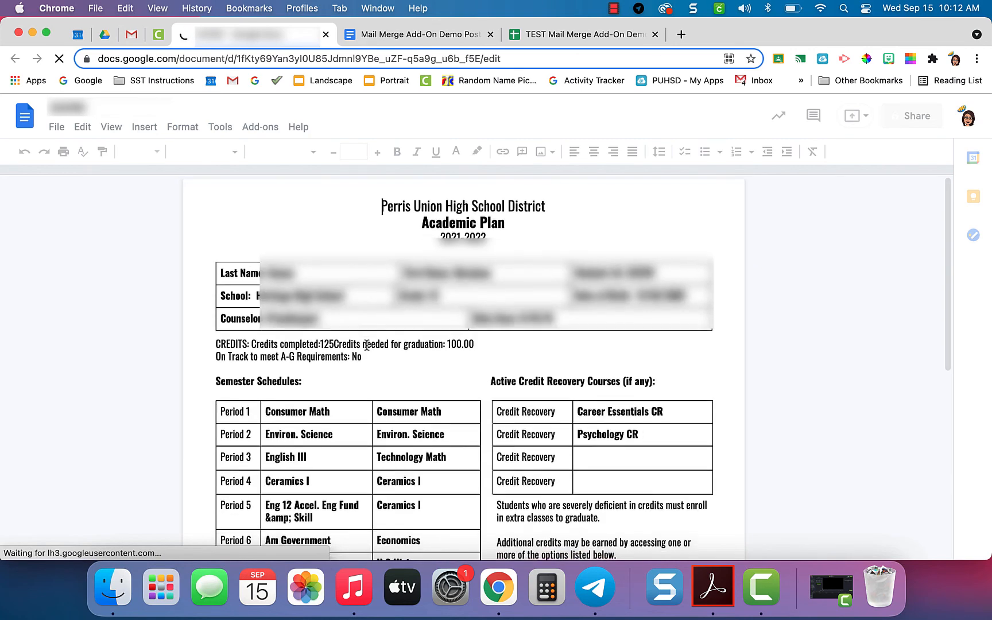
- Fit the merged academic plan to the window width and review its merged fields down to the Counselor Comments
scroll(366, 344, "down", 3)
scroll(367, 336, "down", 7)
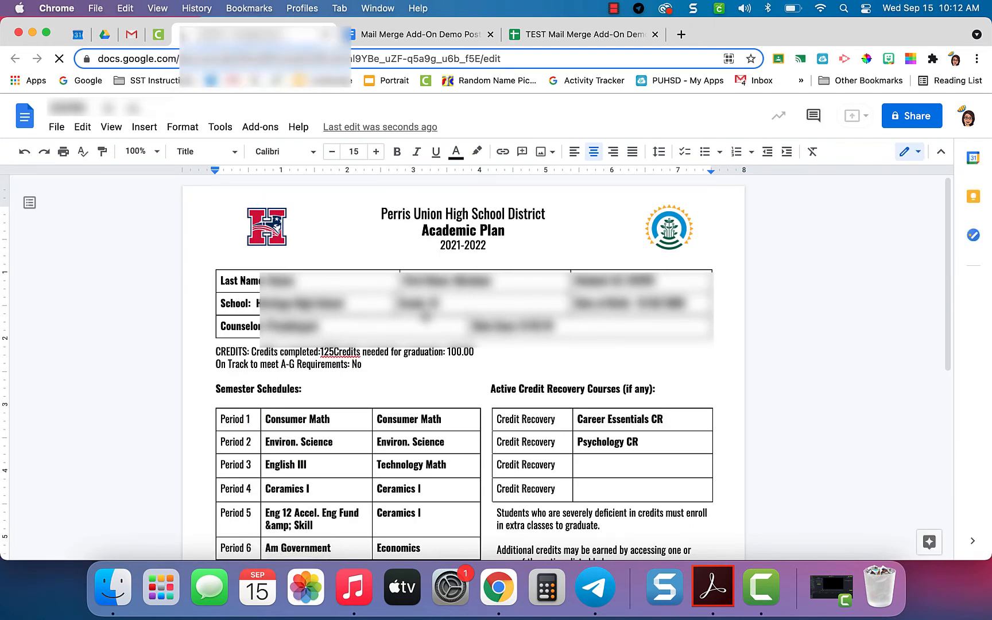
left_click(156, 154)
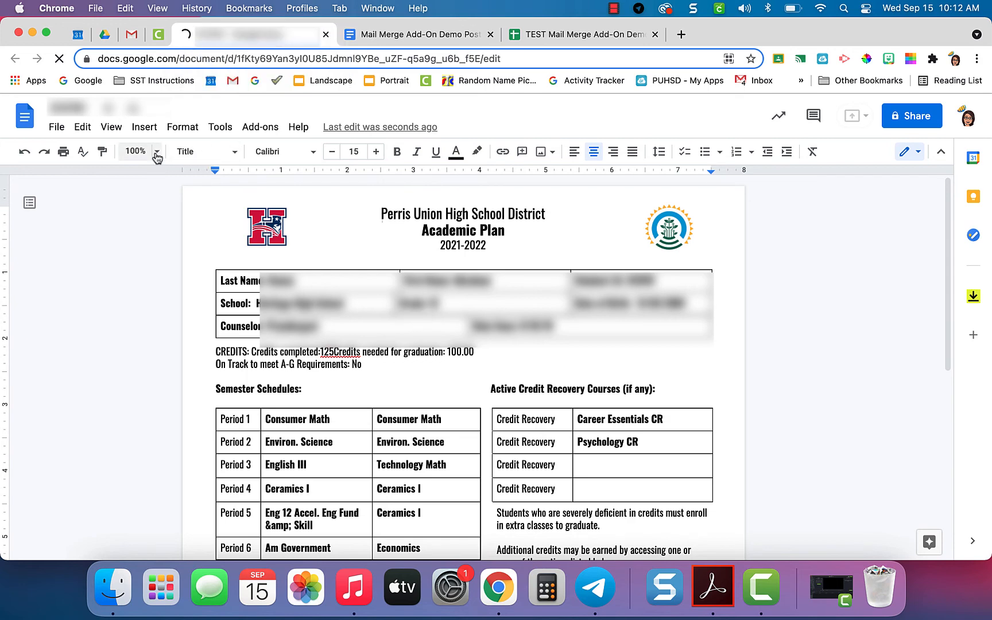
left_click(138, 177)
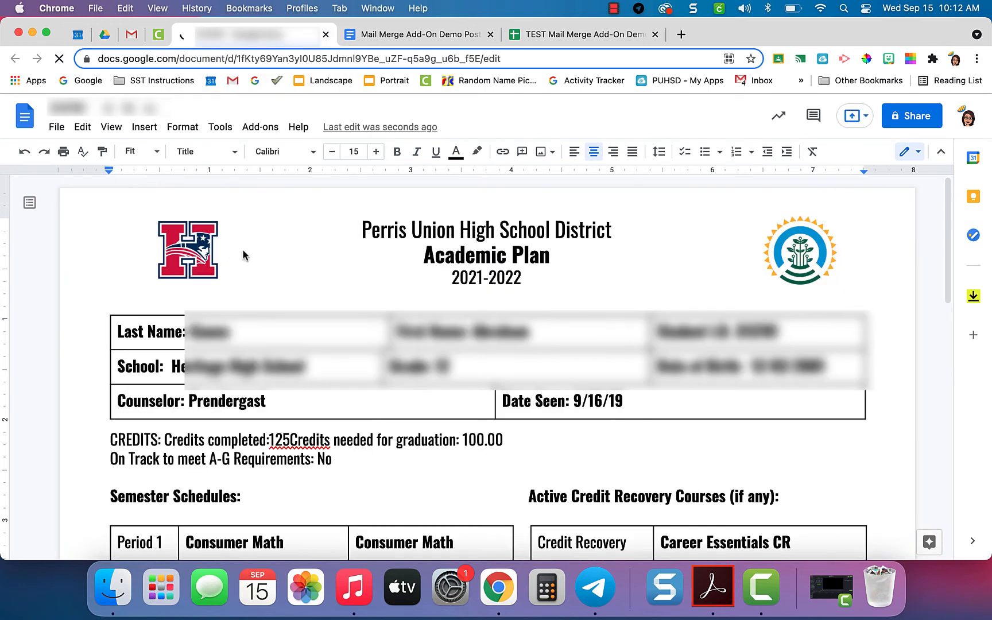
scroll(257, 259, "down", 3)
scroll(257, 258, "down", 10)
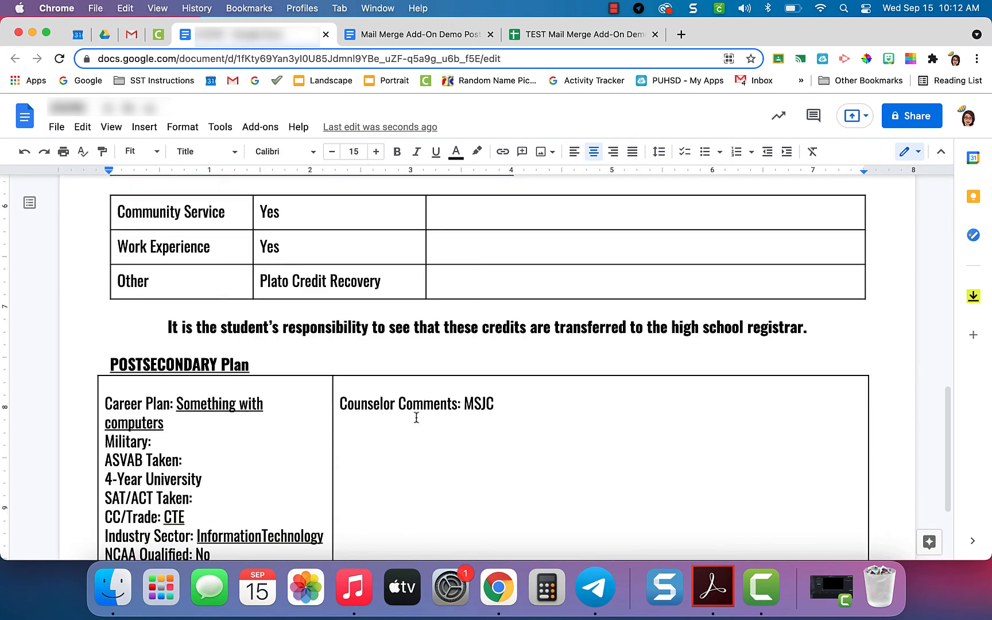
scroll(416, 418, "up", 15)
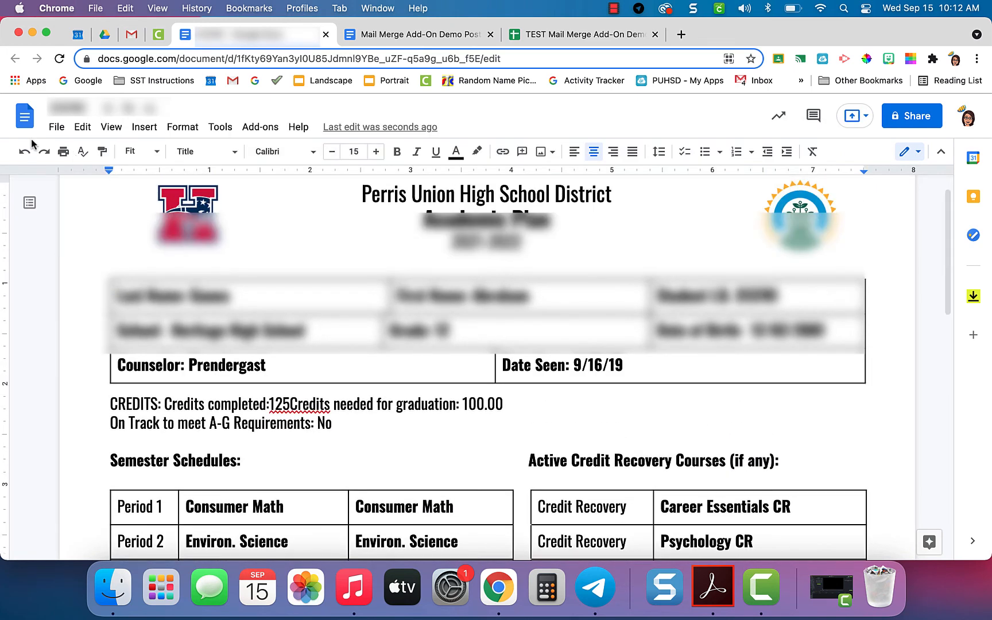
- Check the attachment formats available for emailing this merged document as a file, and cancel the email
left_click(56, 128)
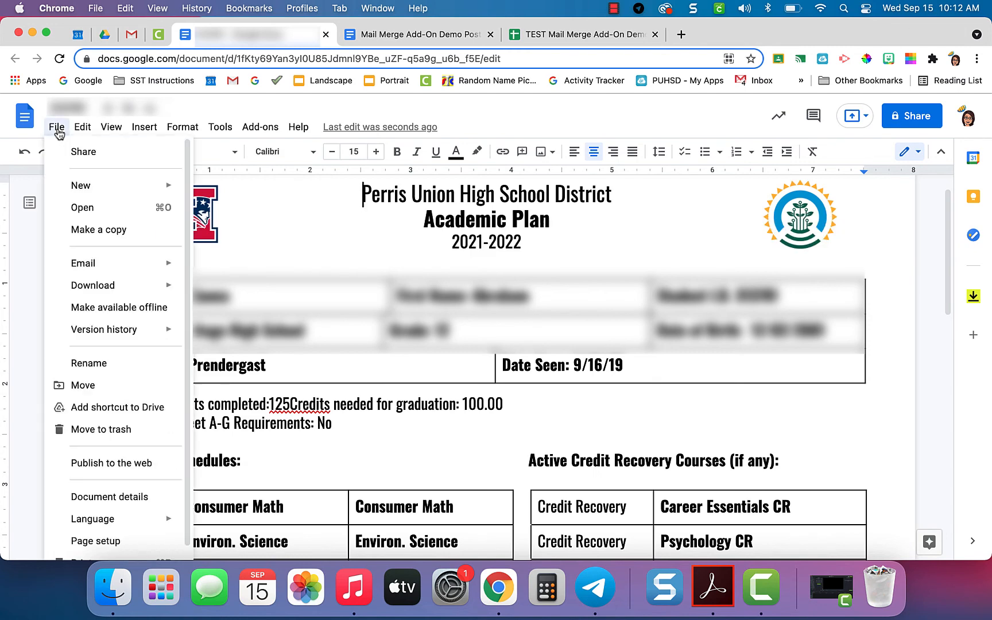
mouse_move(104, 262)
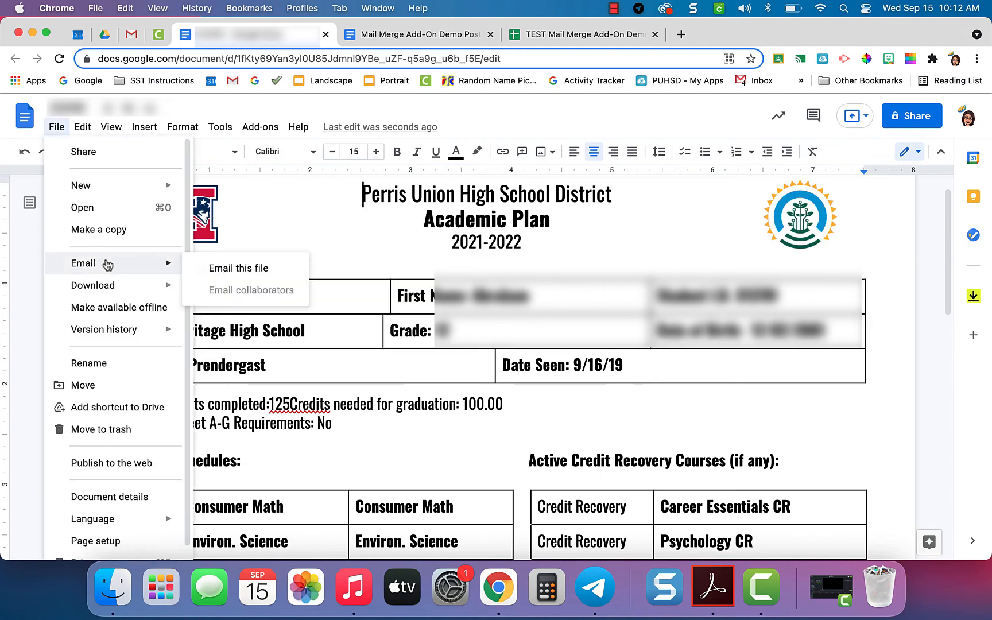
left_click(204, 270)
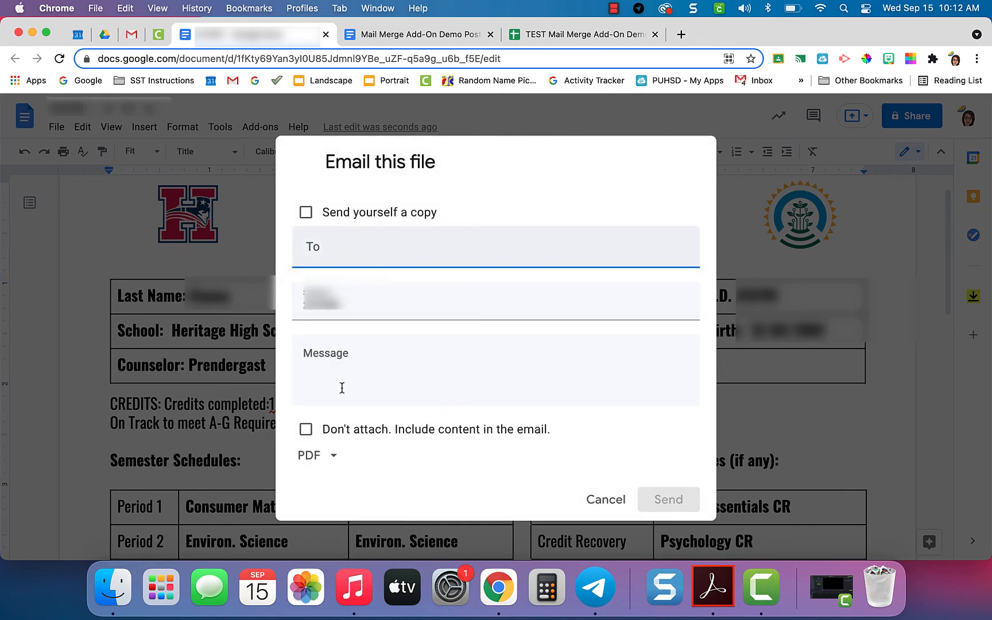
left_click(325, 457)
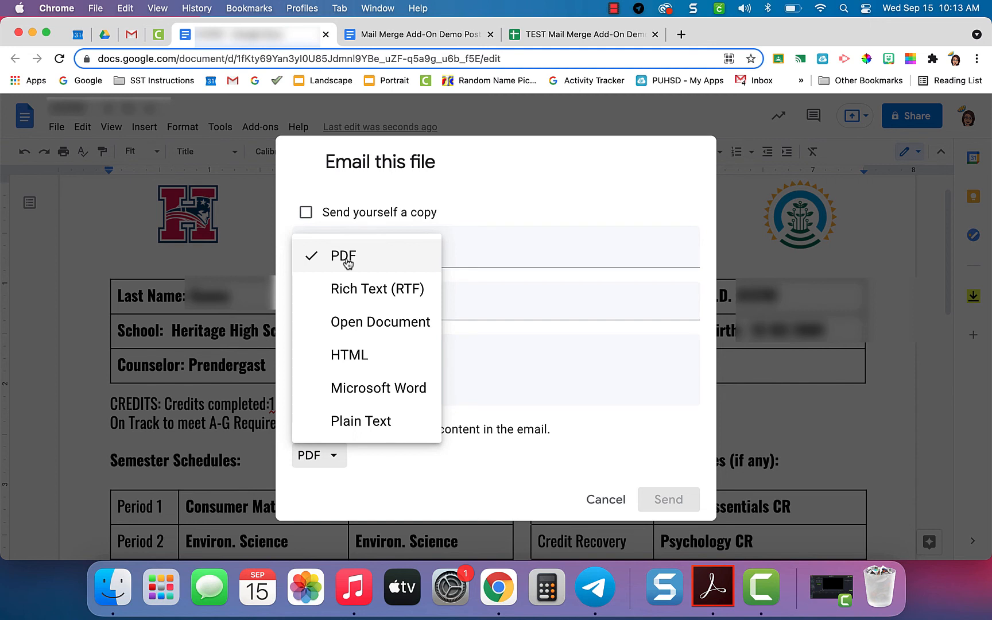
left_click(464, 207)
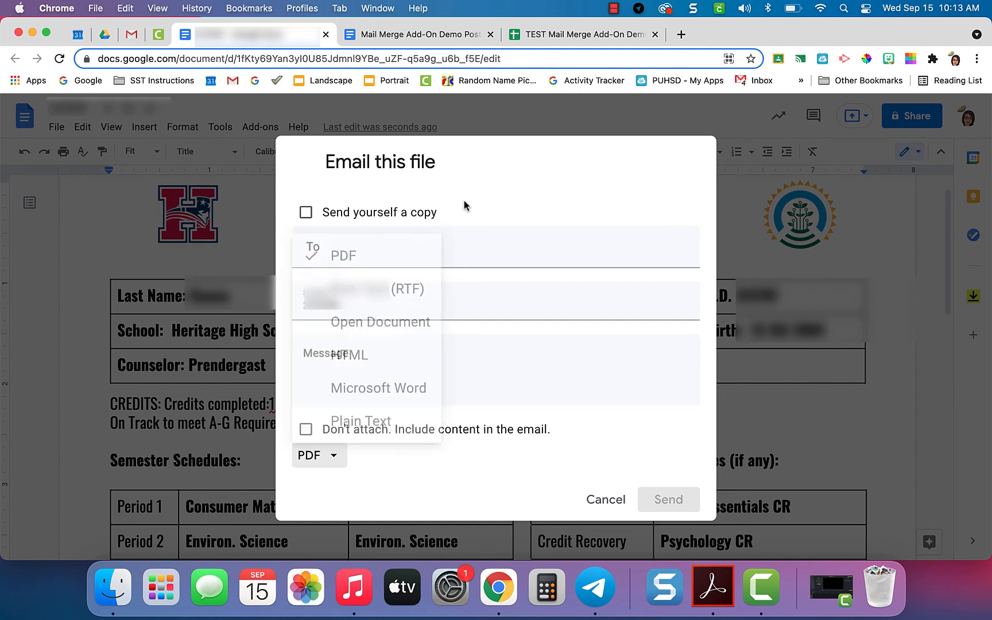
left_click(604, 504)
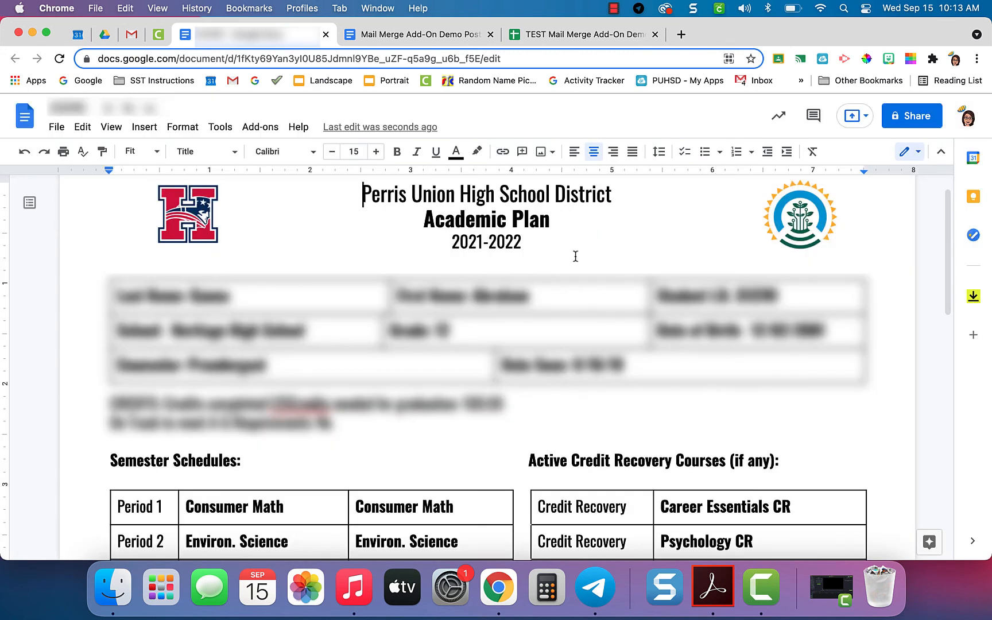
- Check the merged document's sharing options and close them without adding anyone
left_click(900, 119)
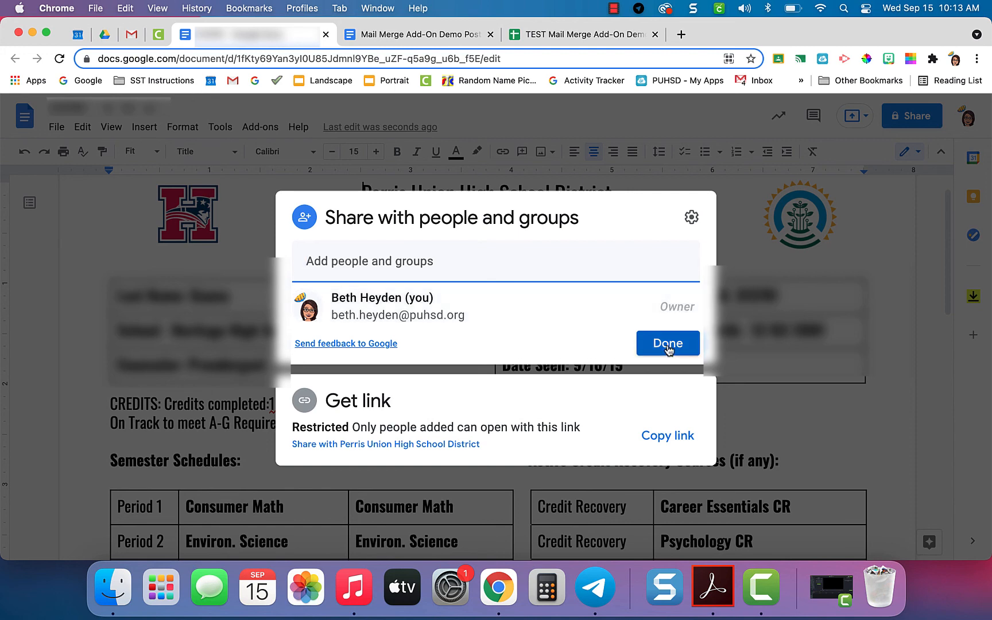
left_click(651, 124)
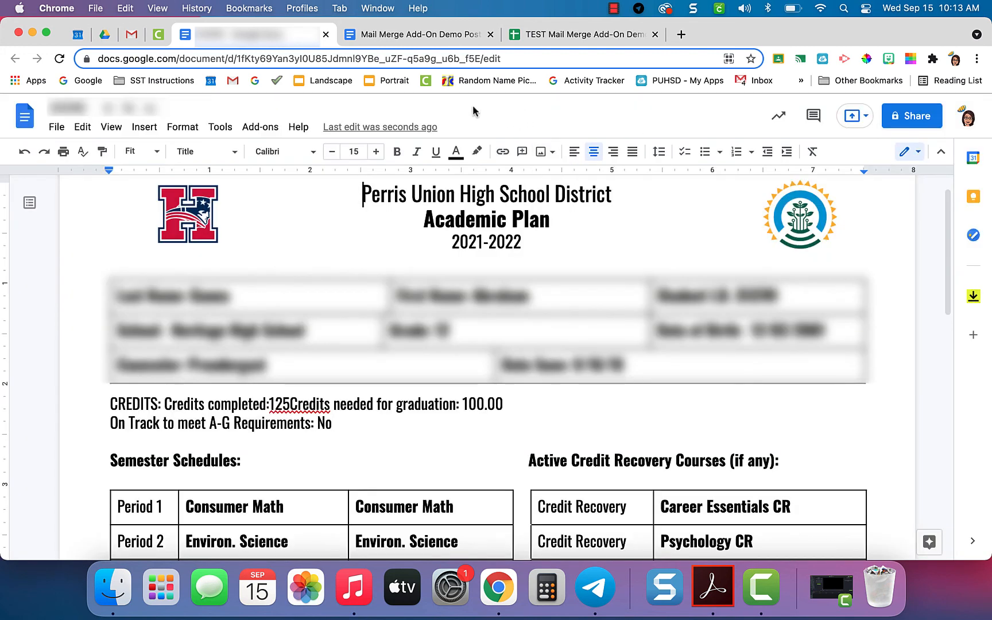
- Return to the Mail Merge Add-On Demo Post Secondary template, dismiss the merge completion notice and collapse the email settings
left_click(408, 36)
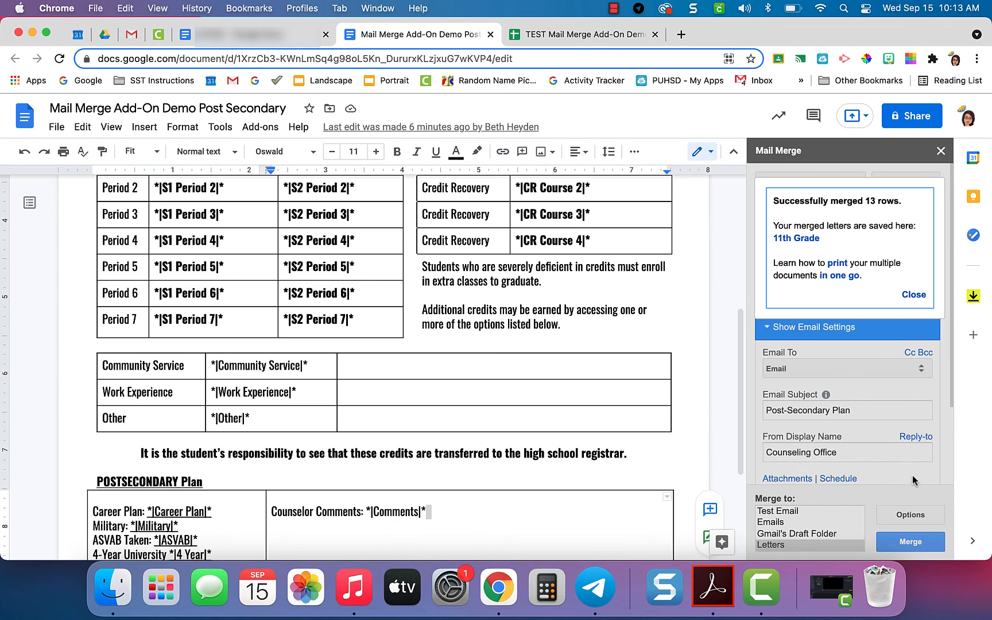
left_click(914, 296)
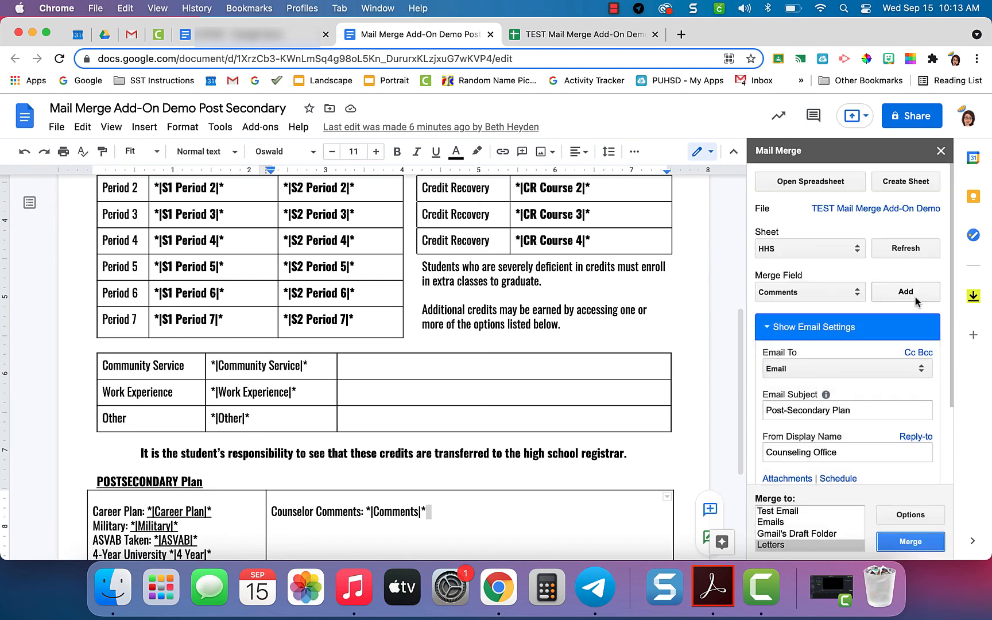
left_click(764, 328)
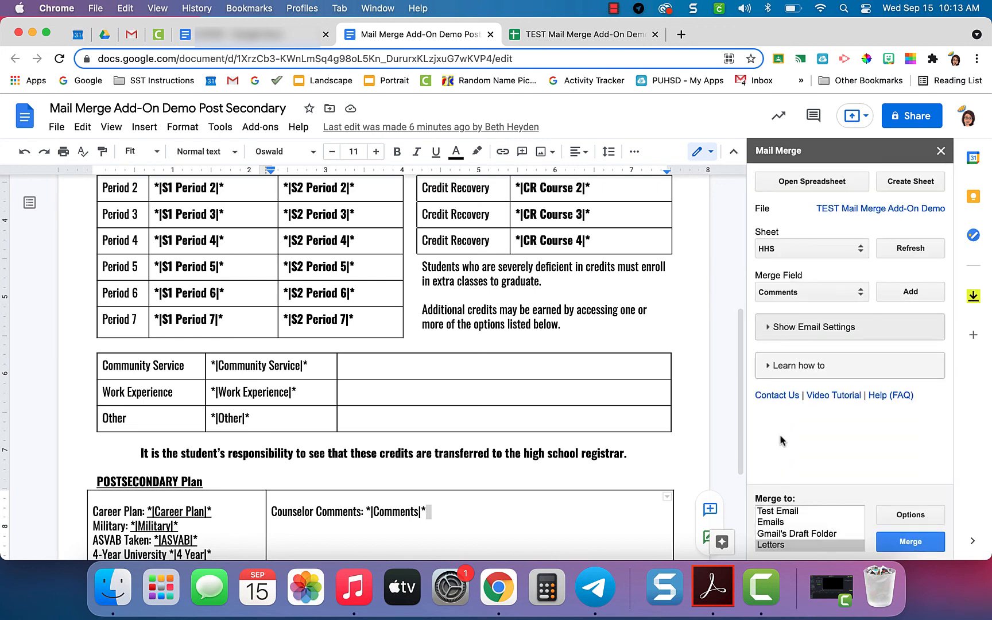